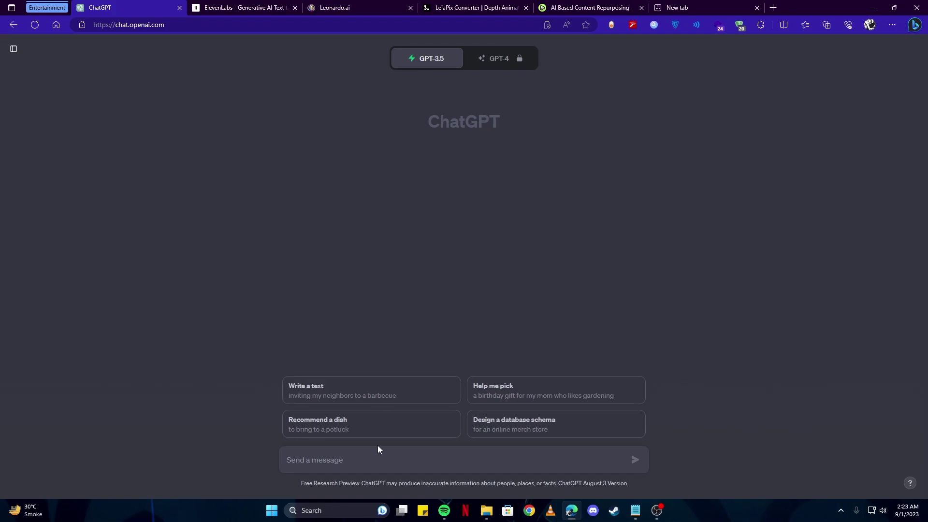
- Ask ChatGPT to 'write a short friendship story under 150 words'
{"action": "type", "text": "write a short friendship story under 150 words"}
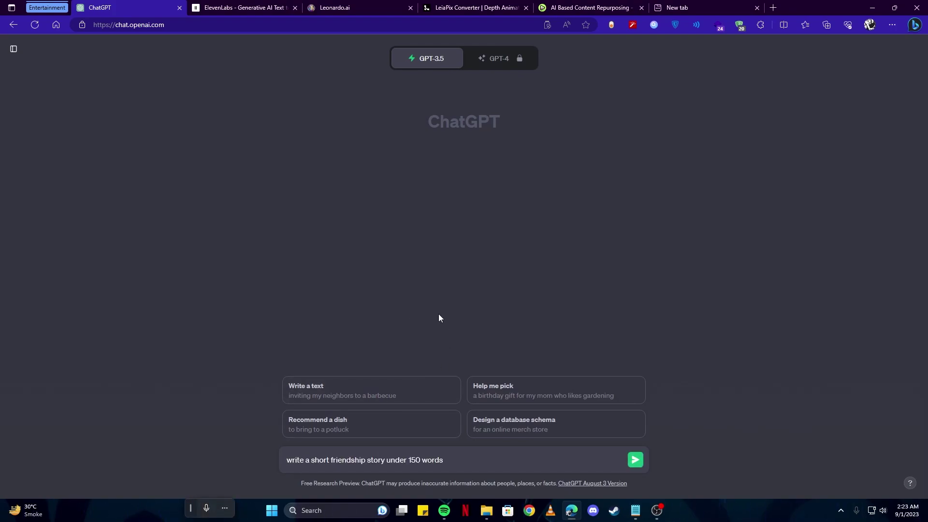
{"action": "key", "text": "Return"}
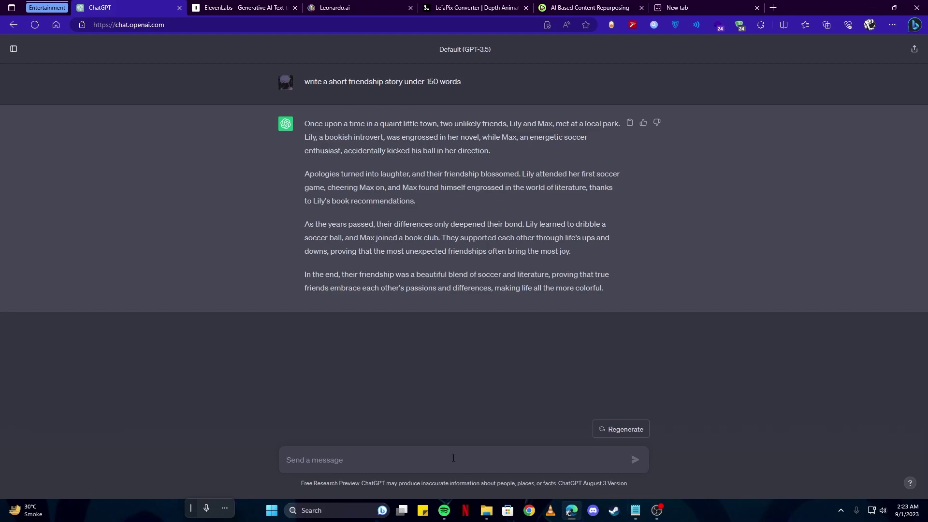
- Request image-generation prompts for the story, shorten them, and select the first two story paragraphs
{"action": "type", "text": "wri"}
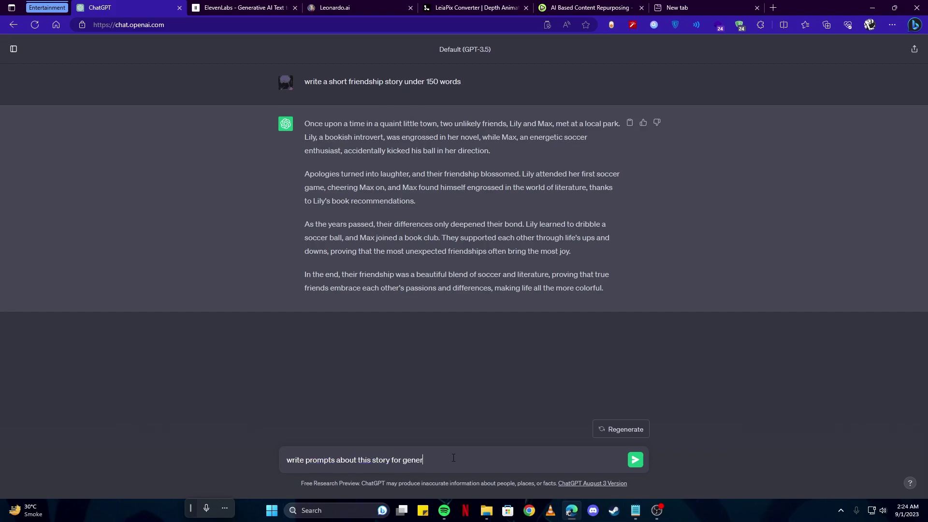
{"action": "key", "text": "Return"}
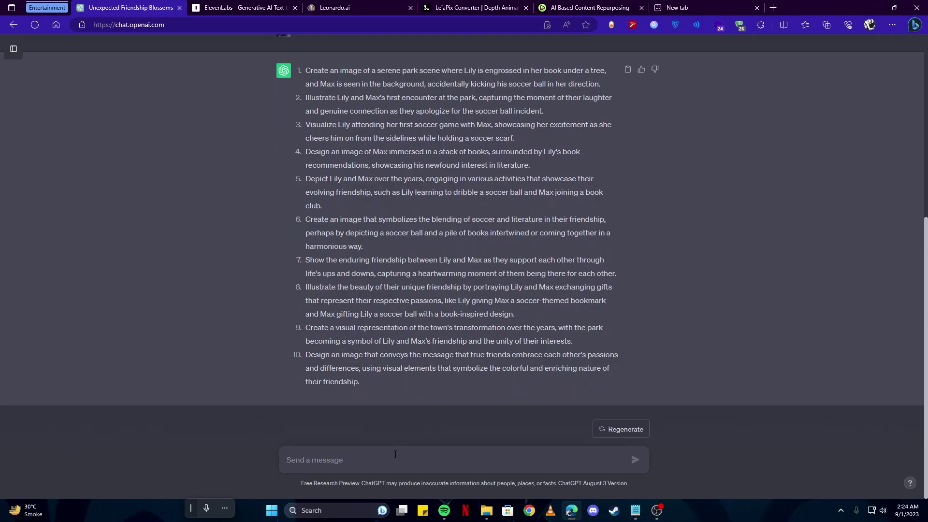
{"action": "type", "text": "make shorter prompts"}
{"action": "key", "text": "Return"}
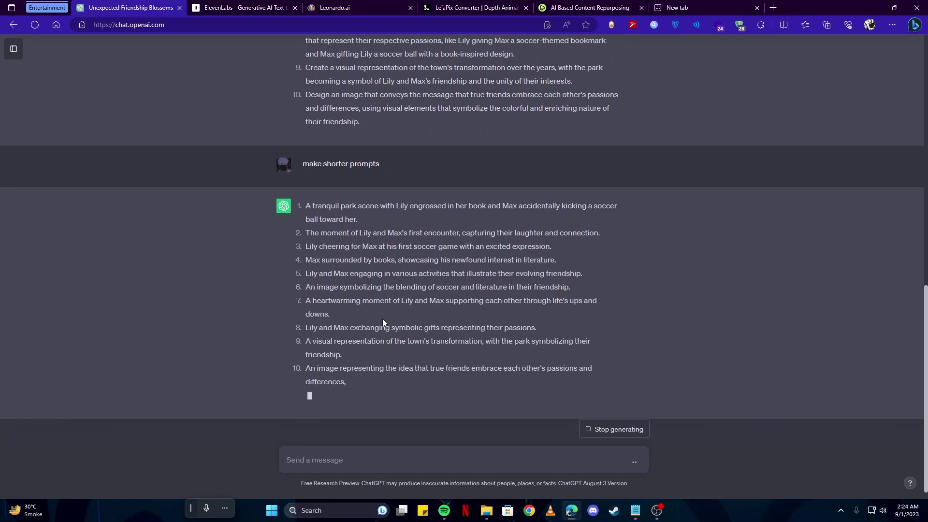
{"action": "scroll", "coordinate": [382, 318], "scroll_direction": "up", "scroll_amount": 10}
{"action": "left_click_drag", "start_coordinate": [413, 201], "coordinate": [302, 125]}
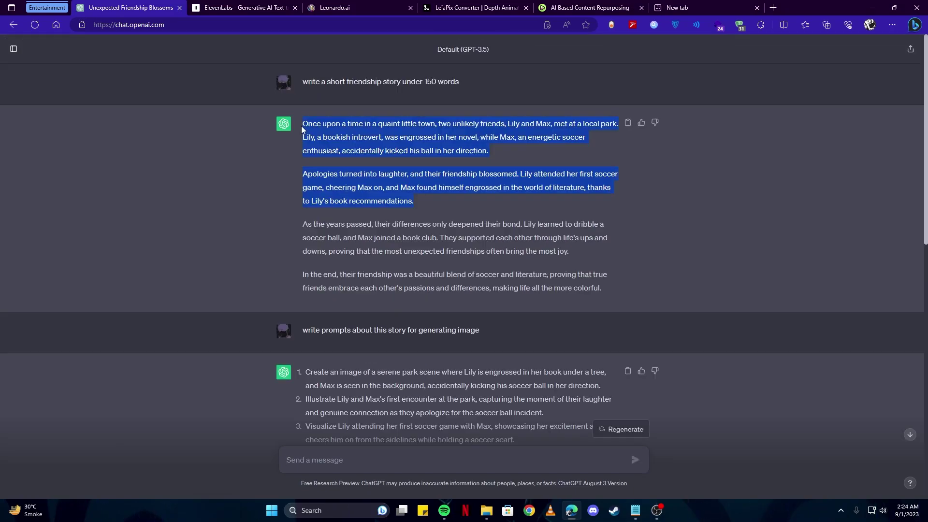
- Paste the story's first two paragraphs into ElevenLabs and generate the speech
{"action": "right_click", "coordinate": [356, 128]}
{"action": "left_click", "coordinate": [381, 134]}
{"action": "left_click", "coordinate": [232, 8]}
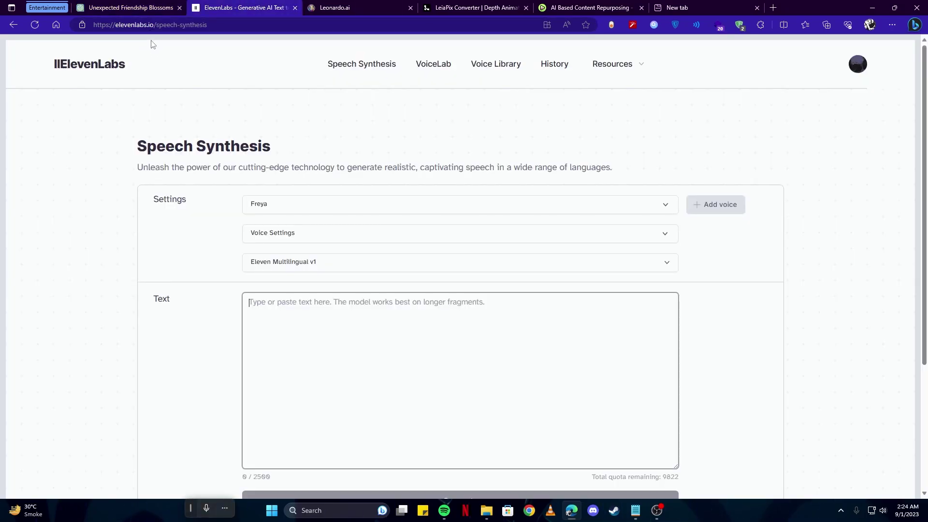
{"action": "left_click", "coordinate": [256, 301]}
{"action": "key", "text": "ctrl+v"}
{"action": "scroll", "coordinate": [182, 317], "scroll_direction": "down", "scroll_amount": 4}
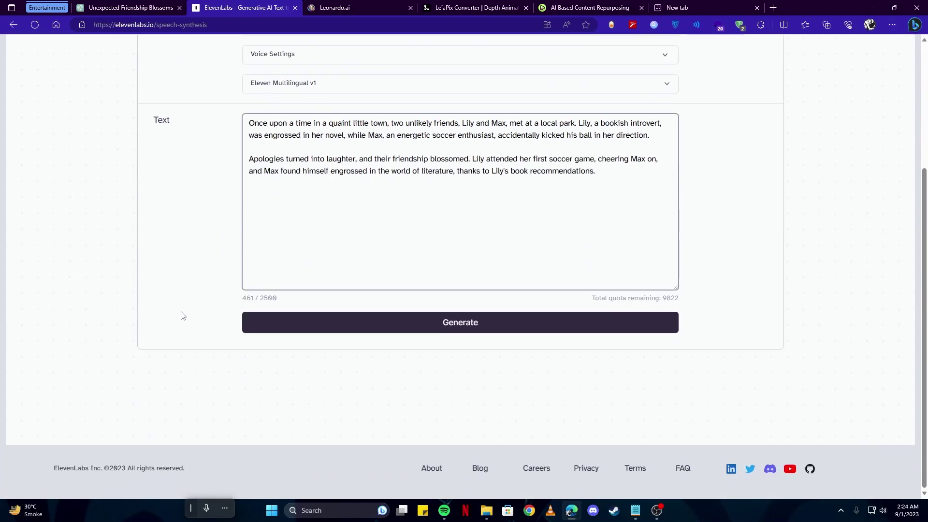
{"action": "left_click", "coordinate": [429, 331]}
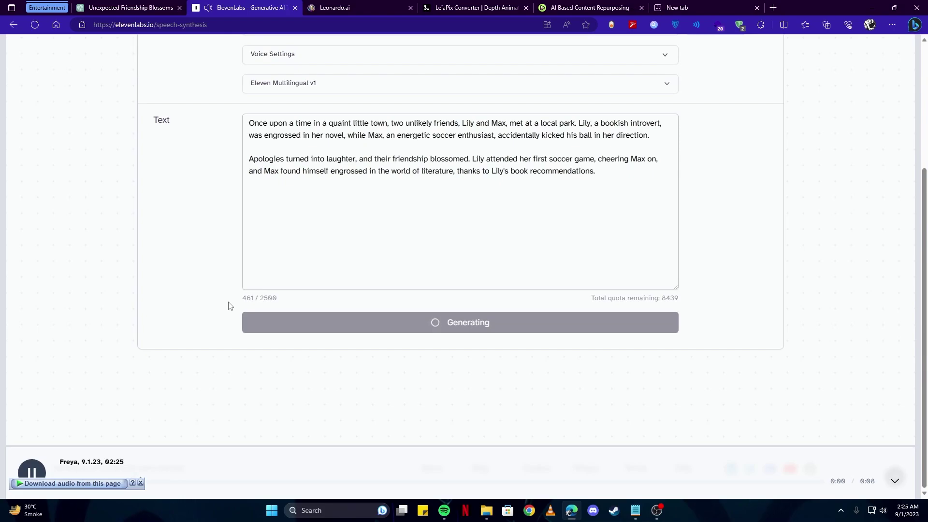
- Download the generated voice-over MP3 into the Voice-overs folder
{"action": "left_click", "coordinate": [108, 484]}
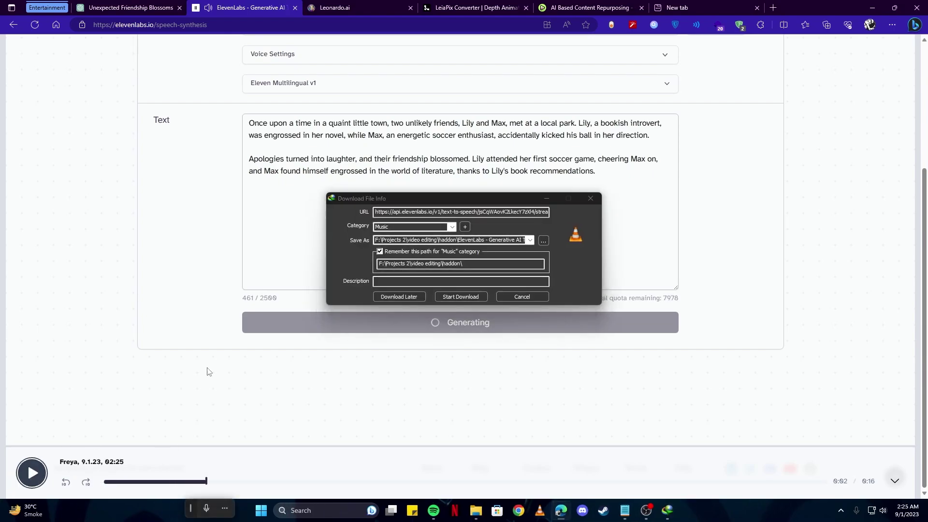
{"action": "left_click", "coordinate": [544, 240]}
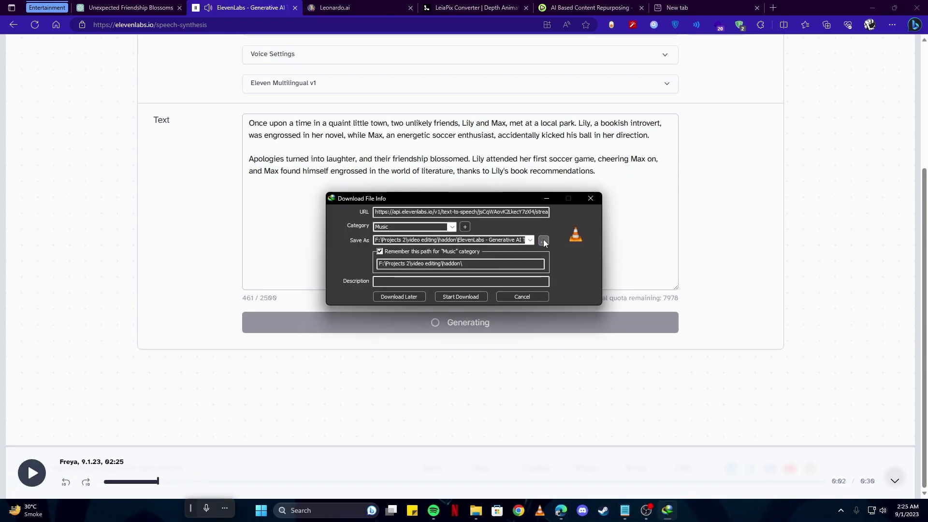
{"action": "left_click", "coordinate": [608, 236]}
{"action": "key", "text": "Return"}
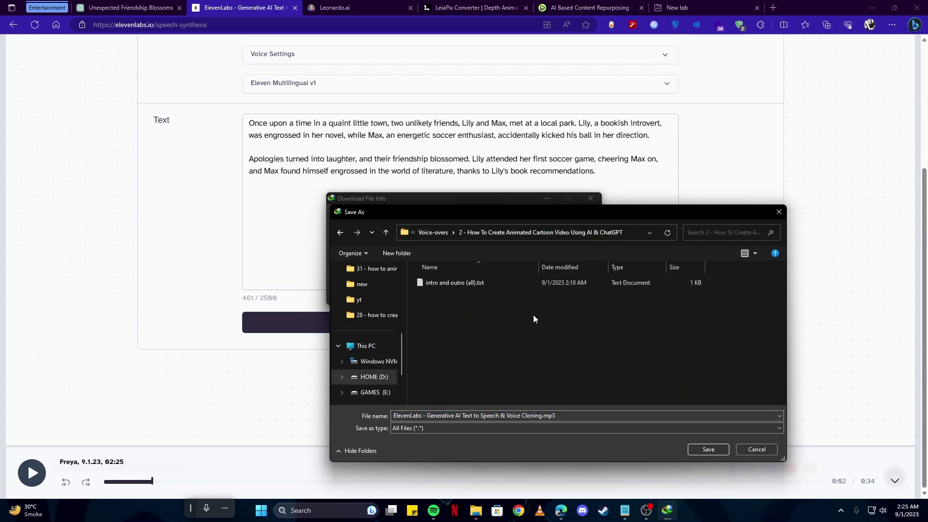
{"action": "left_click", "coordinate": [693, 448]}
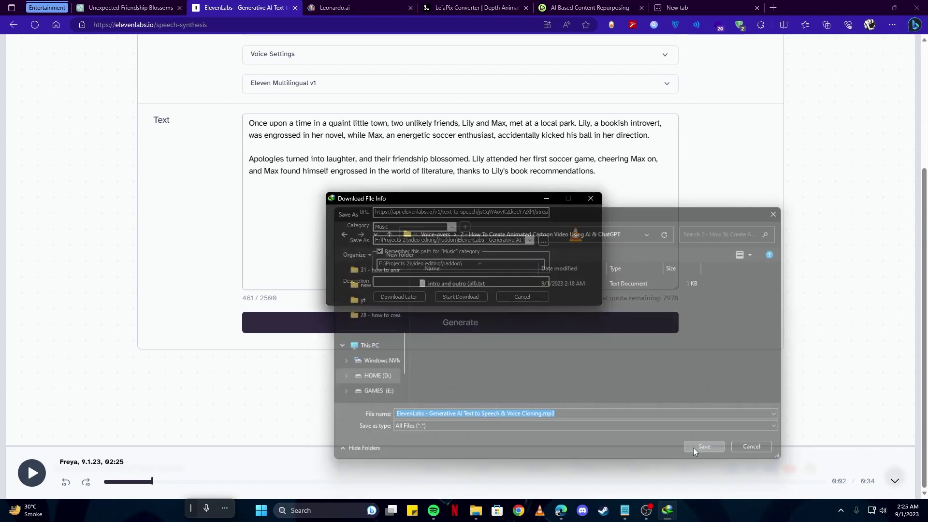
{"action": "left_click", "coordinate": [443, 299]}
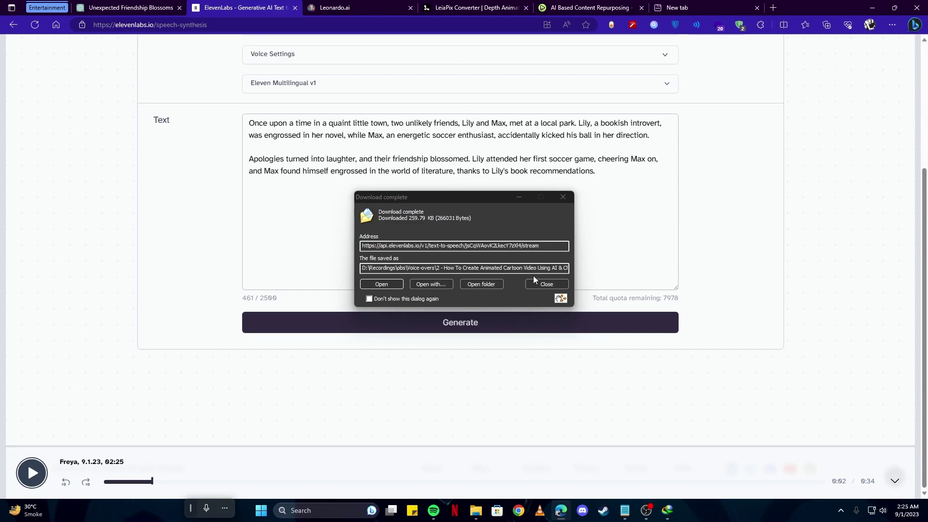
{"action": "left_click", "coordinate": [538, 287]}
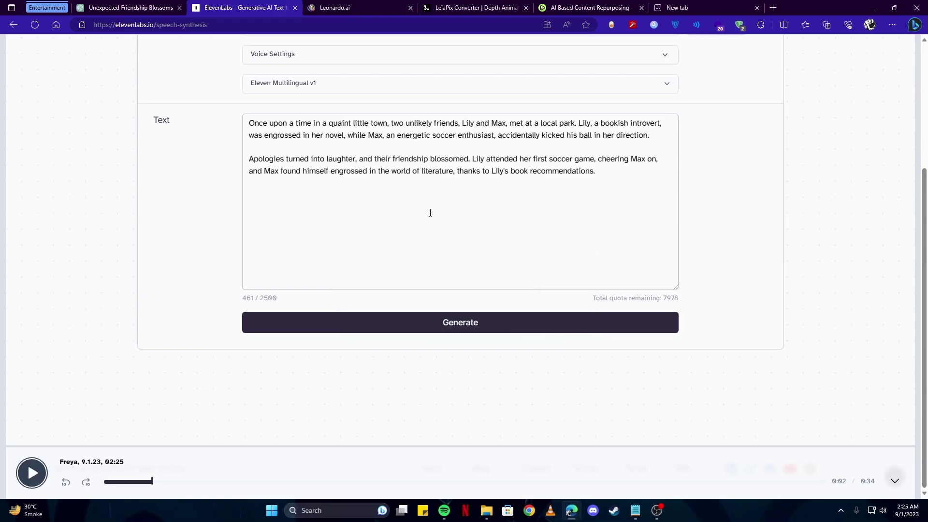
- Browse the Leonardo.ai landing page and enter the app with 'Start using Leonardo'
{"action": "left_click", "coordinate": [341, 6]}
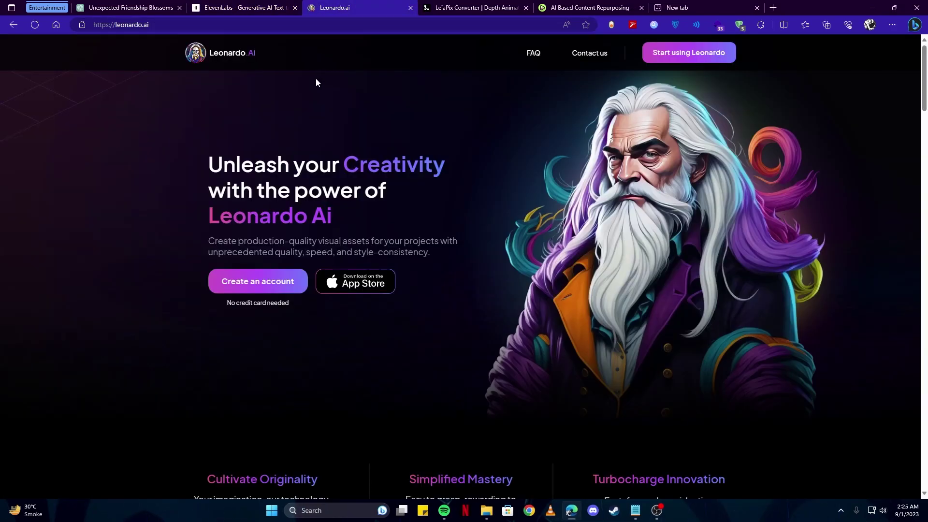
{"action": "scroll", "coordinate": [317, 82], "scroll_direction": "down", "scroll_amount": 3}
{"action": "scroll", "coordinate": [324, 87], "scroll_direction": "down", "scroll_amount": 4}
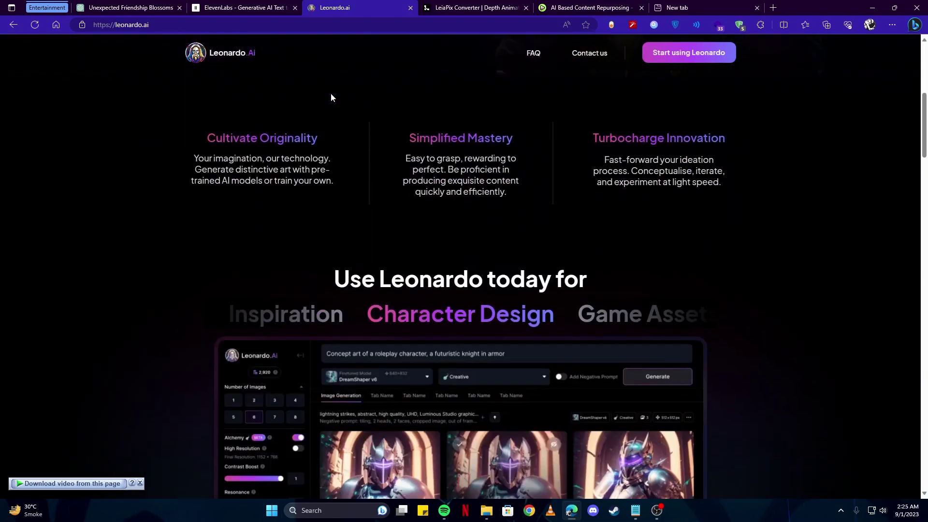
{"action": "scroll", "coordinate": [330, 98], "scroll_direction": "up", "scroll_amount": 4}
{"action": "scroll", "coordinate": [331, 98], "scroll_direction": "up", "scroll_amount": 3}
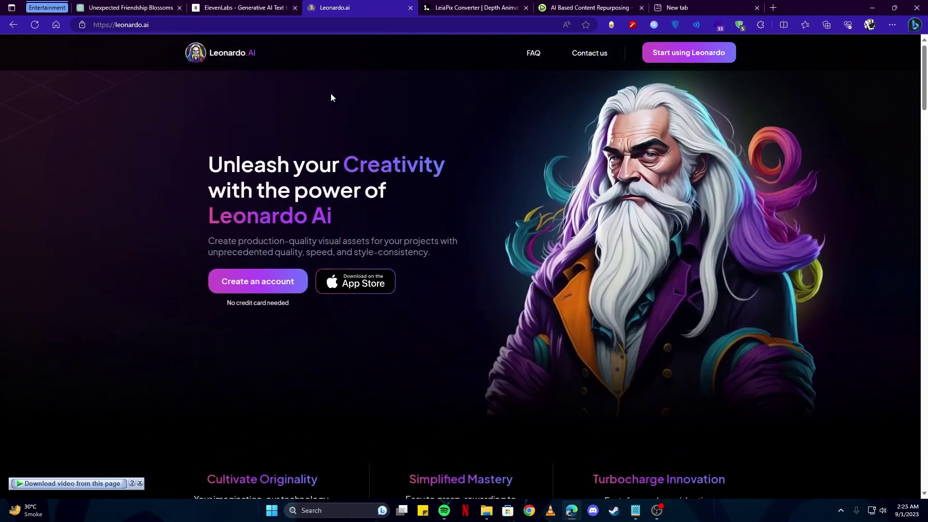
{"action": "scroll", "coordinate": [331, 98], "scroll_direction": "down", "scroll_amount": 3}
{"action": "scroll", "coordinate": [331, 98], "scroll_direction": "down", "scroll_amount": 5}
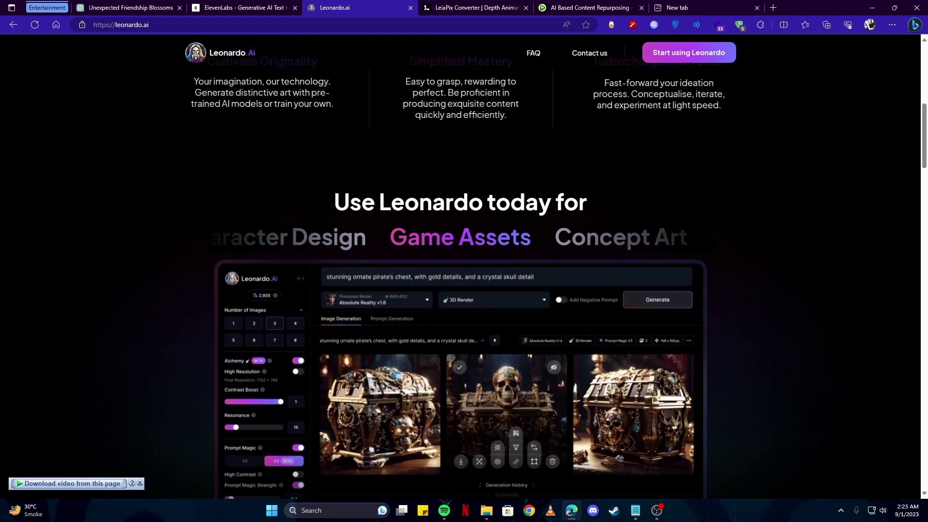
{"action": "scroll", "coordinate": [331, 97], "scroll_direction": "down", "scroll_amount": 5}
{"action": "scroll", "coordinate": [331, 98], "scroll_direction": "down", "scroll_amount": 2}
{"action": "scroll", "coordinate": [331, 98], "scroll_direction": "down", "scroll_amount": 4}
{"action": "scroll", "coordinate": [328, 94], "scroll_direction": "up", "scroll_amount": 7}
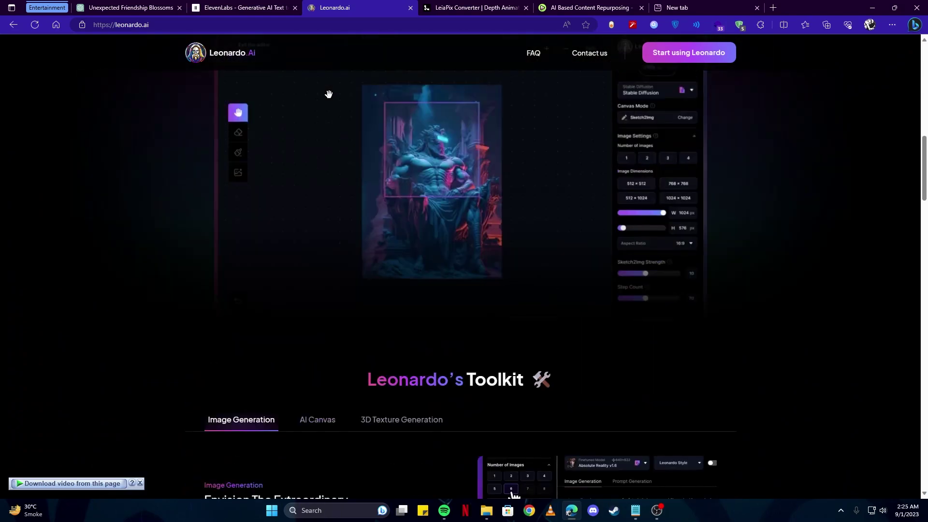
{"action": "scroll", "coordinate": [329, 94], "scroll_direction": "up", "scroll_amount": 6}
{"action": "scroll", "coordinate": [328, 93], "scroll_direction": "up", "scroll_amount": 3}
{"action": "scroll", "coordinate": [329, 94], "scroll_direction": "up", "scroll_amount": 1}
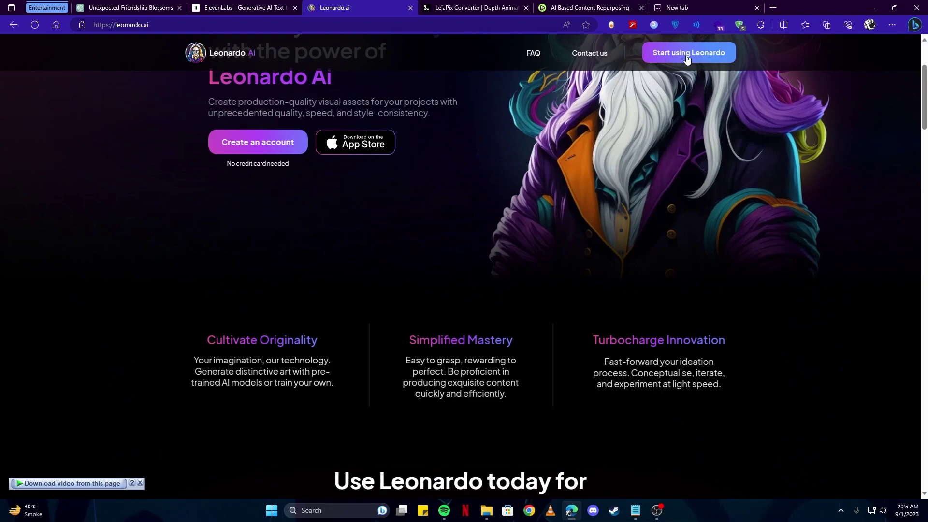
{"action": "left_click", "coordinate": [685, 59]}
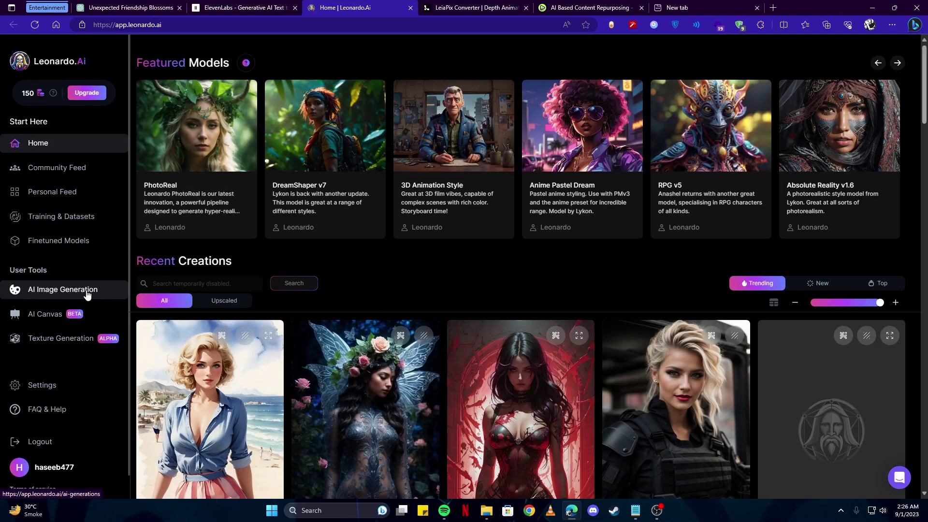
- Select the DreamShaper v7 model in Leonardo's AI Image Generation
{"action": "left_click", "coordinate": [95, 290]}
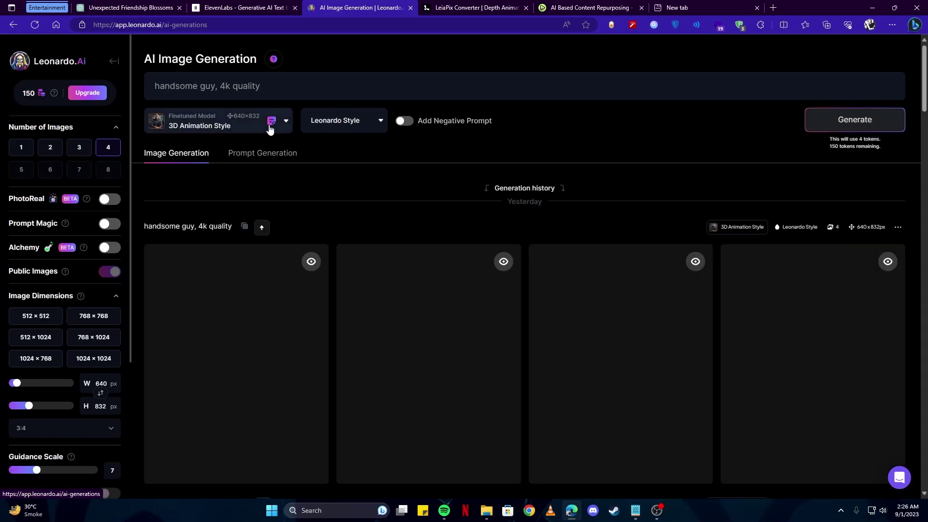
{"action": "left_click", "coordinate": [270, 127]}
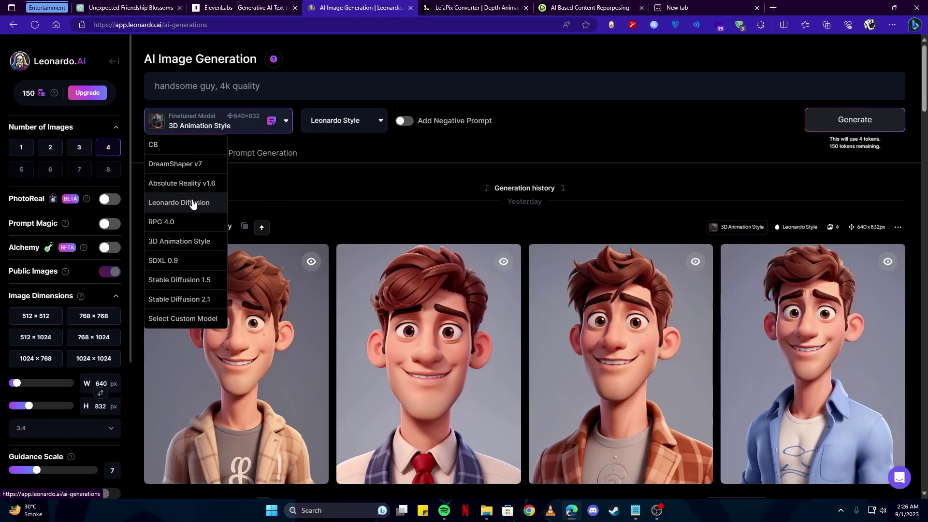
{"action": "left_click", "coordinate": [173, 165]}
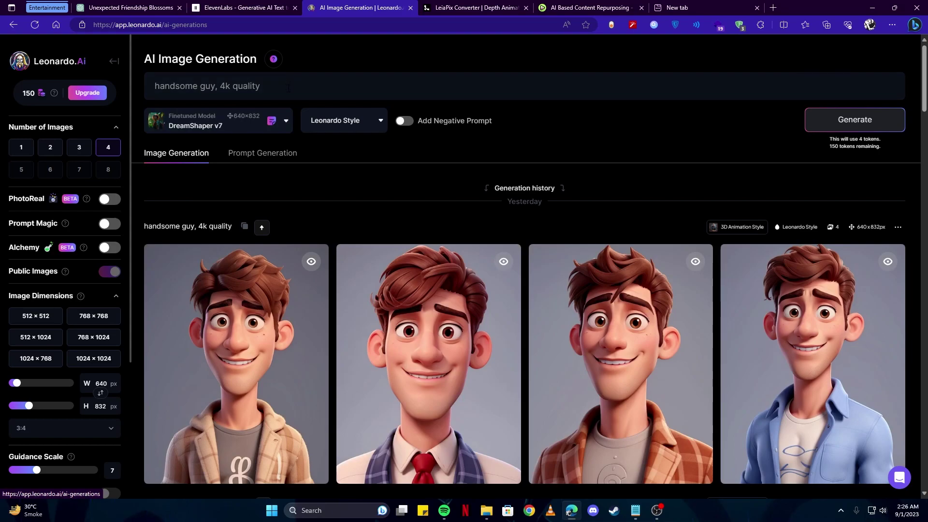
- Copy prompt 4, Max surrounded by books, from the ChatGPT prompt list
{"action": "left_click", "coordinate": [250, 4]}
{"action": "left_click", "coordinate": [130, 7]}
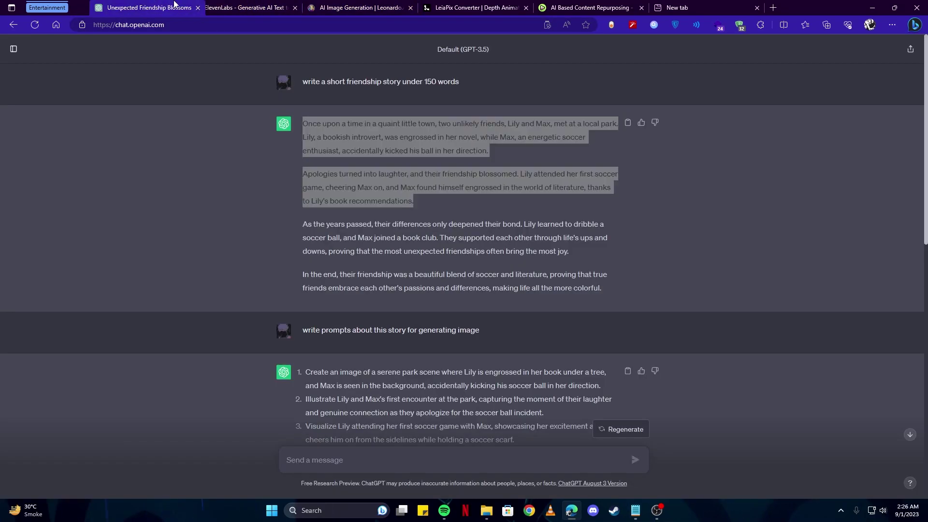
{"action": "left_click_drag", "start_coordinate": [131, 7], "coordinate": [241, 7]}
{"action": "scroll", "coordinate": [362, 275], "scroll_direction": "down", "scroll_amount": 5}
{"action": "scroll", "coordinate": [361, 275], "scroll_direction": "down", "scroll_amount": 5}
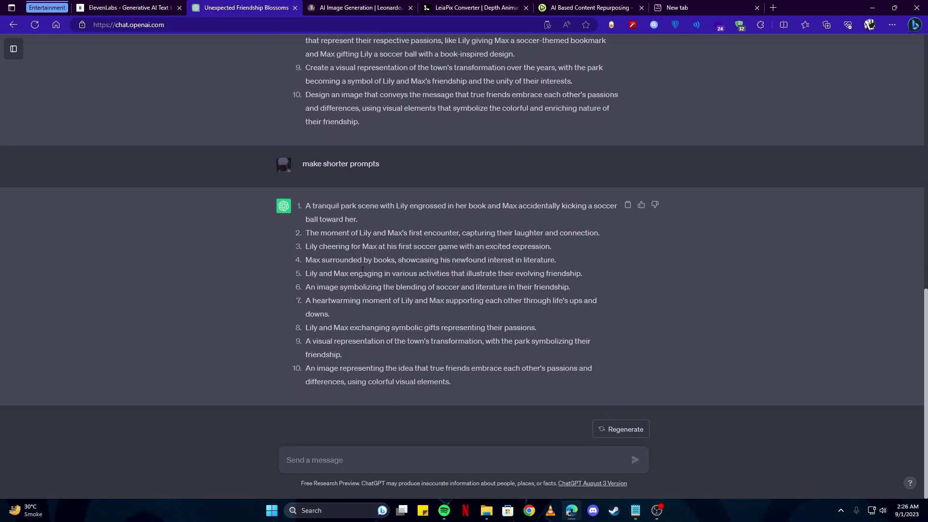
{"action": "left_click_drag", "start_coordinate": [305, 265], "coordinate": [555, 262]}
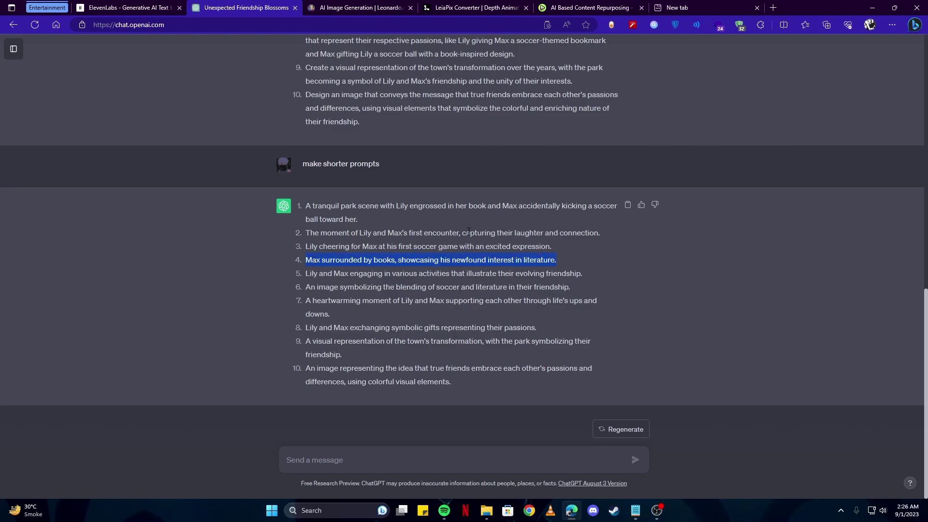
{"action": "left_click", "coordinate": [315, 4]}
- Replace the old prompt with the books prompt and generate images
{"action": "triple_click", "coordinate": [316, 85]}
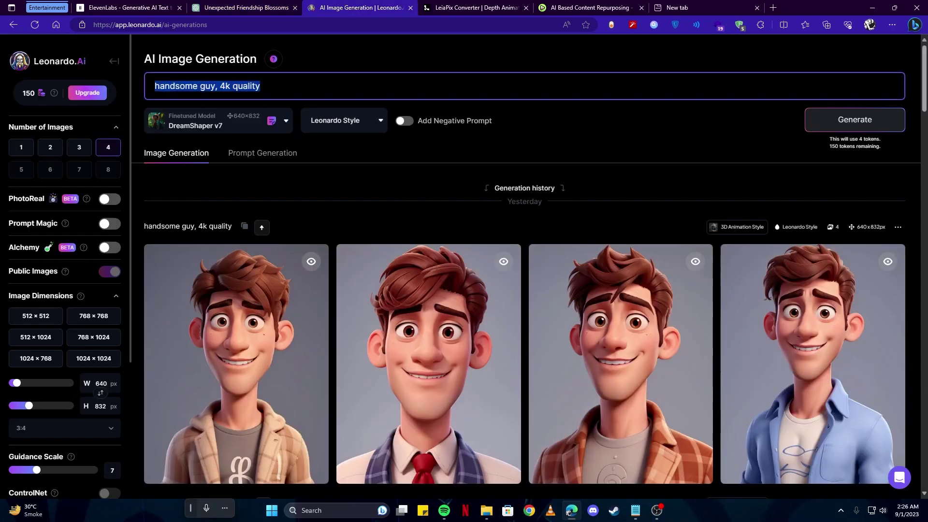
{"action": "type", "text": "Max surrounded by books, showcasing his newfound interest in literature."}
{"action": "left_click", "coordinate": [853, 120]}
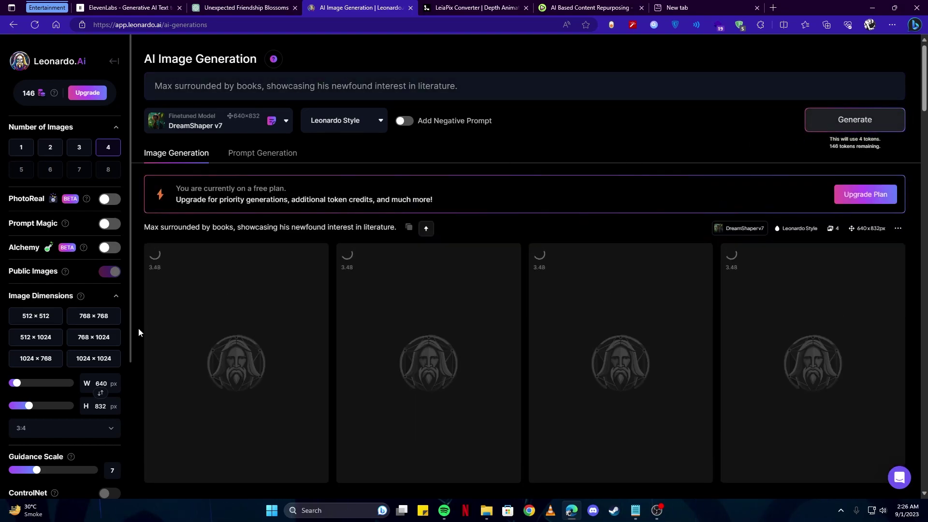
- Set the aspect ratio to 16:9 and regenerate the books images
{"action": "scroll", "coordinate": [139, 331], "scroll_direction": "down", "scroll_amount": 3}
{"action": "scroll", "coordinate": [108, 343], "scroll_direction": "down", "scroll_amount": 4}
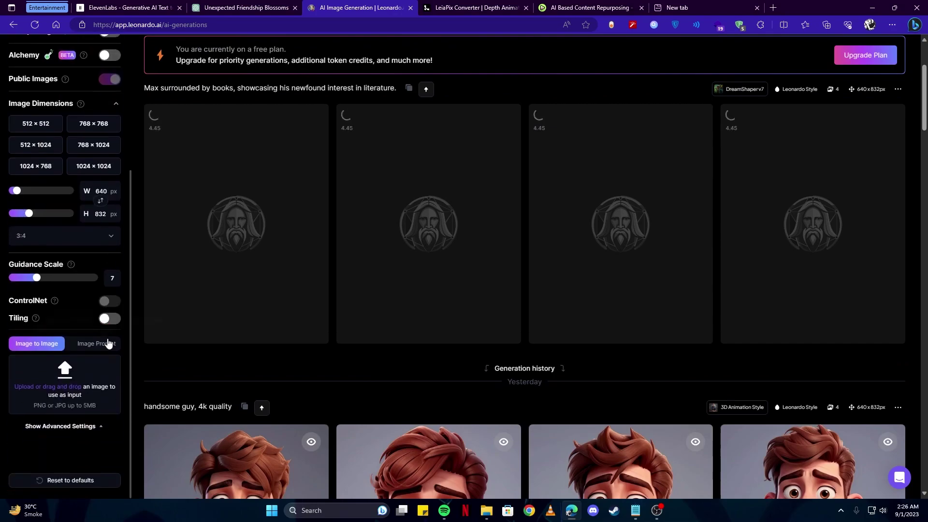
{"action": "left_click", "coordinate": [65, 239]}
{"action": "left_click", "coordinate": [30, 305]}
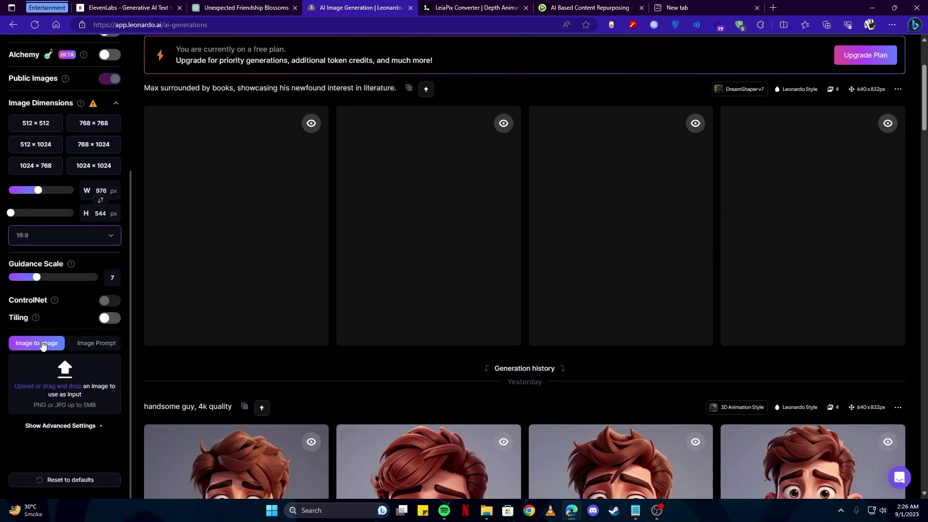
{"action": "scroll", "coordinate": [52, 385], "scroll_direction": "up", "scroll_amount": 2}
{"action": "scroll", "coordinate": [52, 385], "scroll_direction": "up", "scroll_amount": 2}
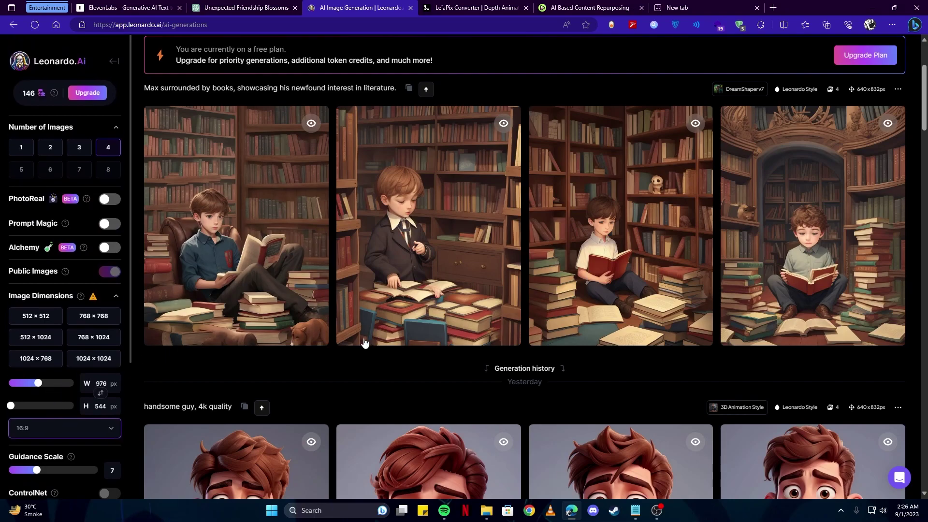
{"action": "scroll", "coordinate": [363, 342], "scroll_direction": "up", "scroll_amount": 3}
{"action": "left_click", "coordinate": [838, 124]}
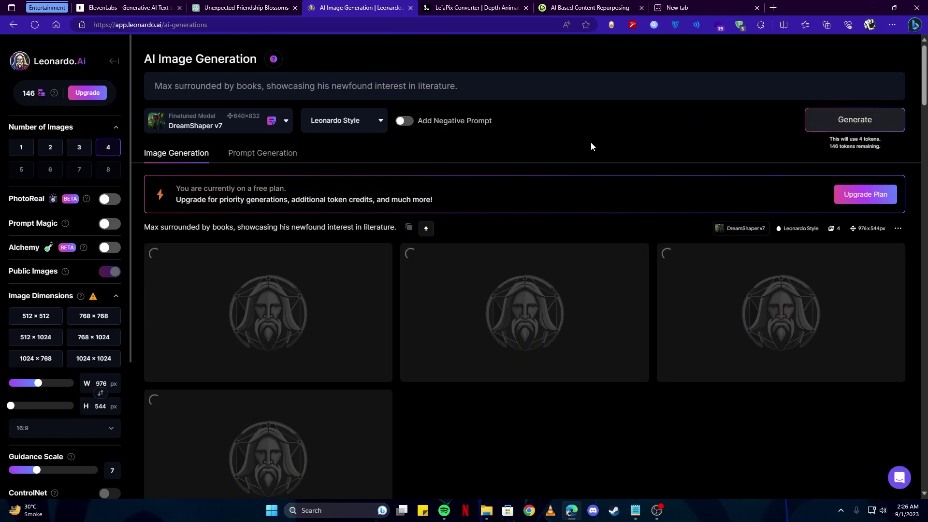
{"action": "scroll", "coordinate": [580, 145], "scroll_direction": "down", "scroll_amount": 1}
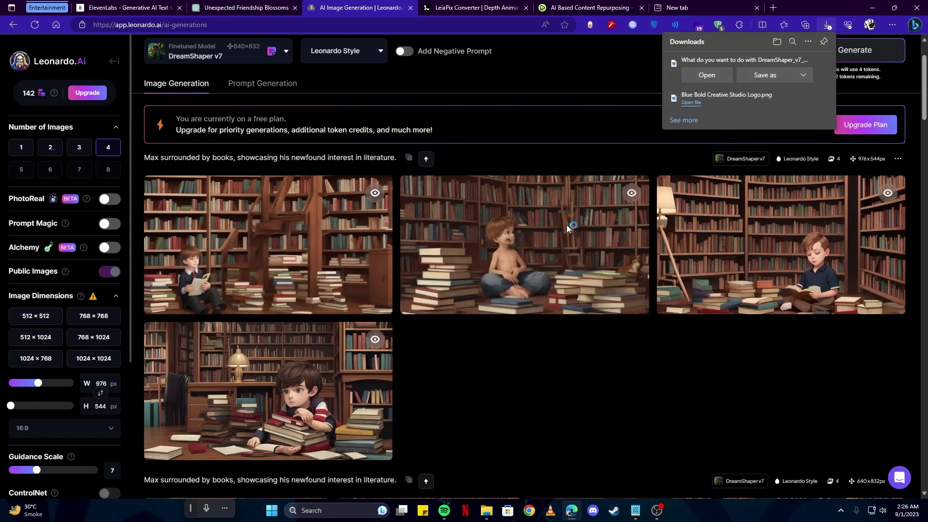
- Download a books image, then generate images from prompt 8, Lily and Max exchanging gifts
{"action": "left_click", "coordinate": [205, 448]}
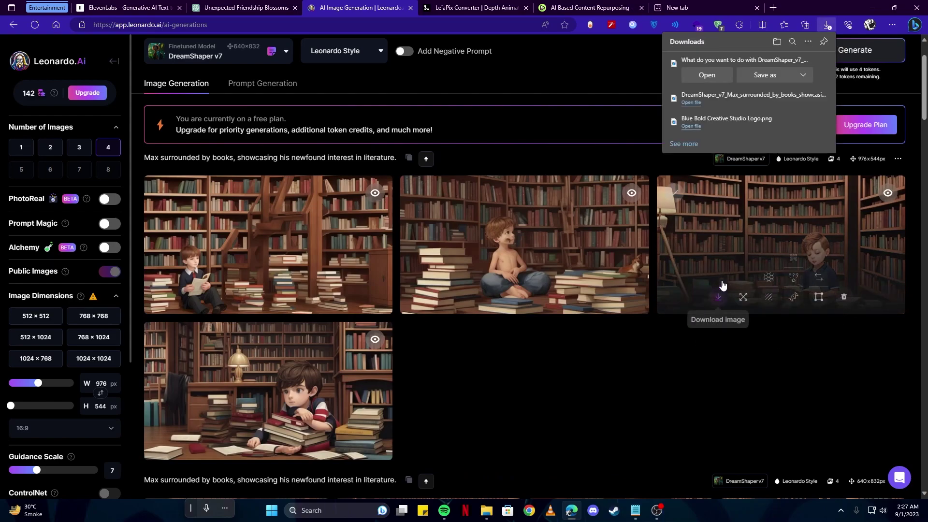
{"action": "key", "text": "ctrl+shift+Tab"}
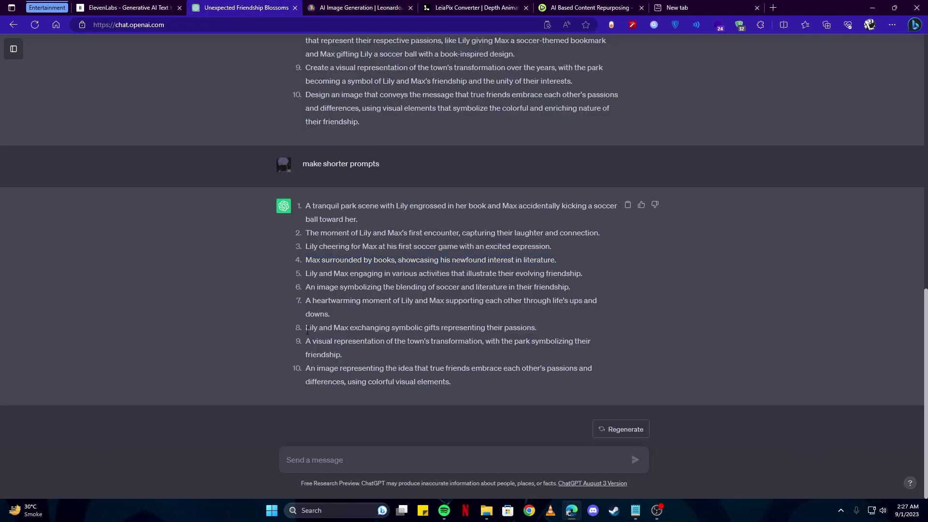
{"action": "left_click_drag", "start_coordinate": [306, 329], "coordinate": [543, 333]}
{"action": "left_click", "coordinate": [321, 7]}
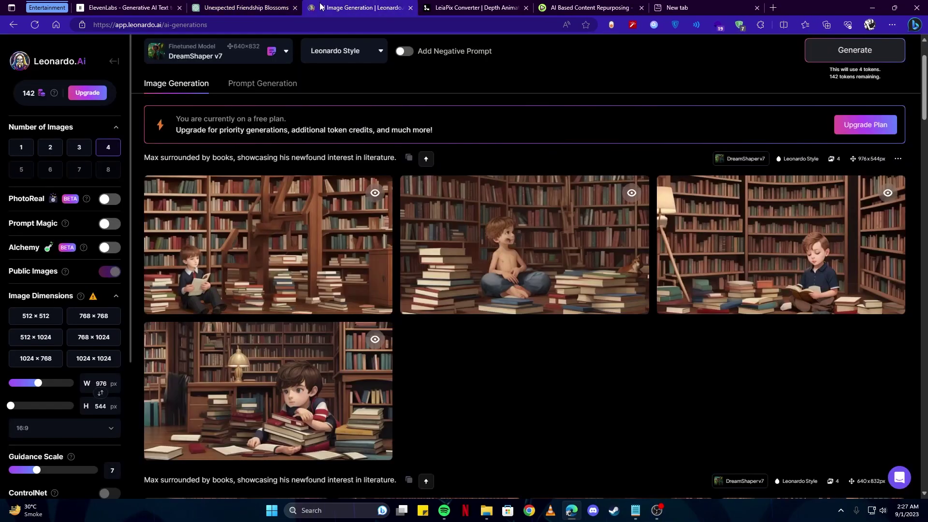
{"action": "scroll", "coordinate": [454, 126], "scroll_direction": "up", "scroll_amount": 2}
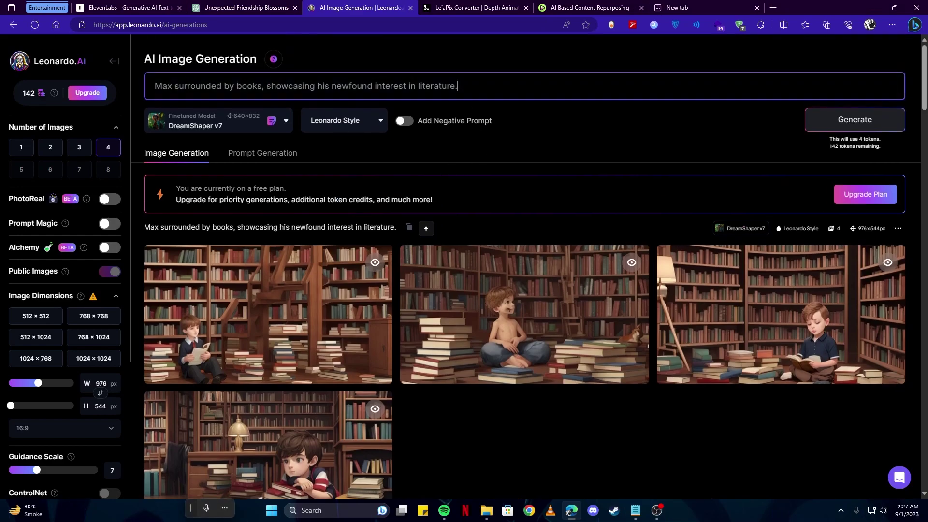
{"action": "type", "text": "Lily and Max exchanging symbolic gifts representing their passions."}
{"action": "left_click", "coordinate": [808, 128]}
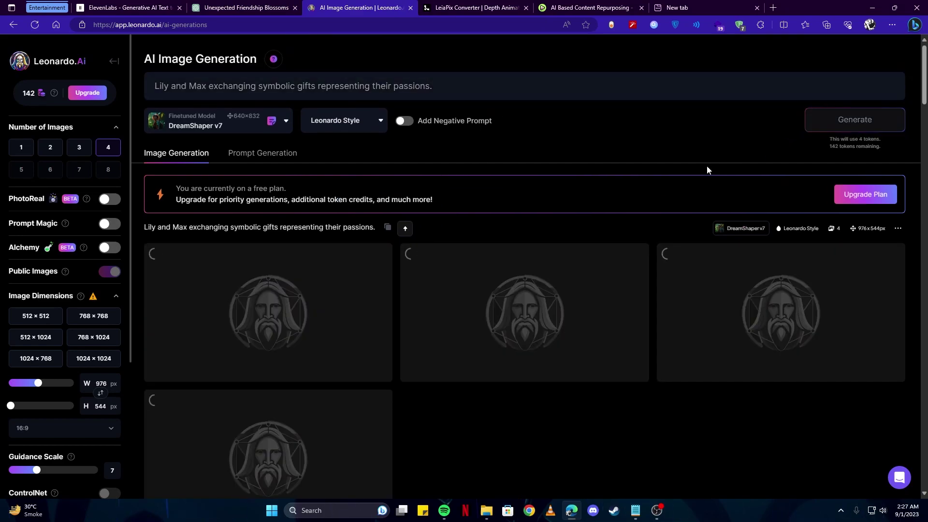
- Download two gift-exchange images into the project folder
{"action": "scroll", "coordinate": [343, 413], "scroll_direction": "down", "scroll_amount": 2}
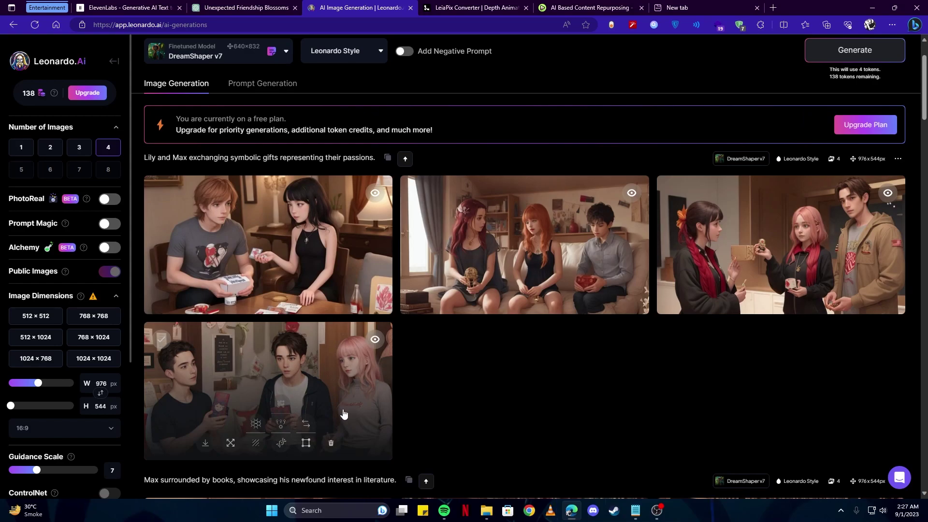
{"action": "left_click", "coordinate": [212, 447]}
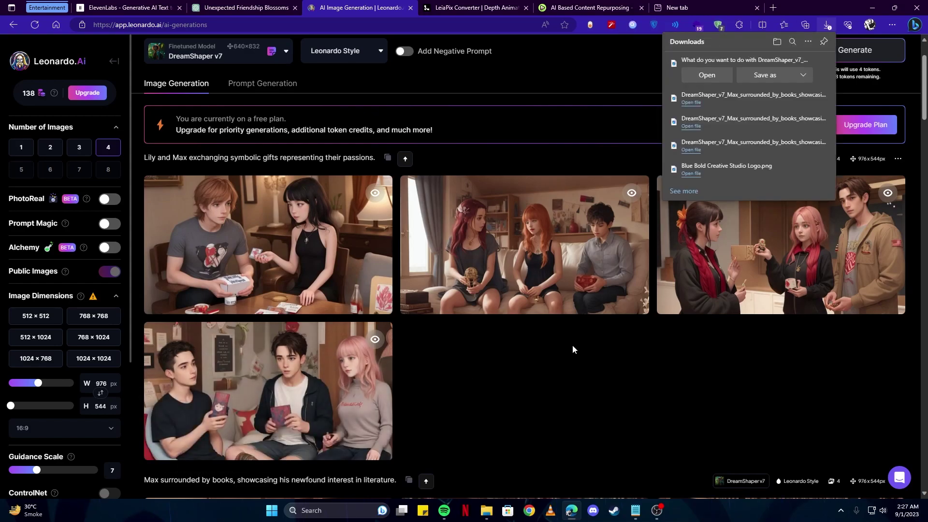
{"action": "left_click", "coordinate": [798, 77]}
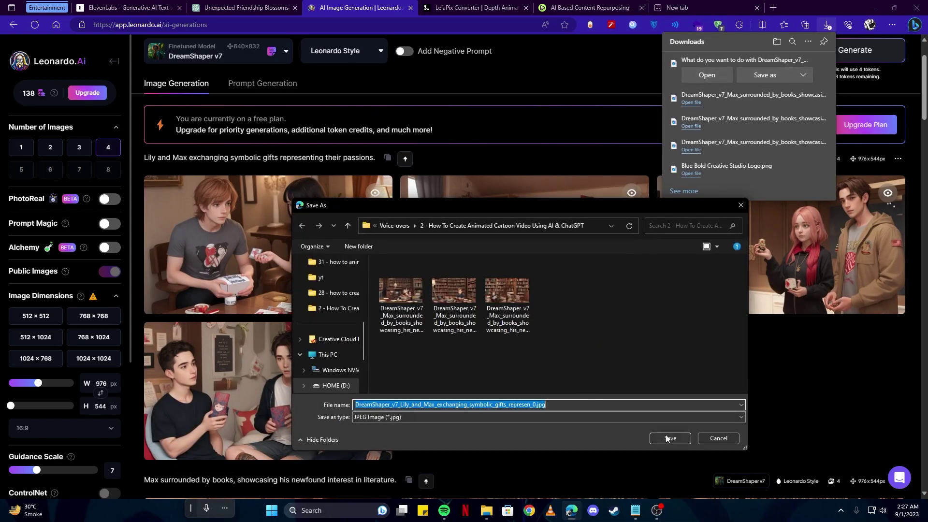
{"action": "left_click", "coordinate": [665, 437]}
{"action": "left_click", "coordinate": [722, 300]}
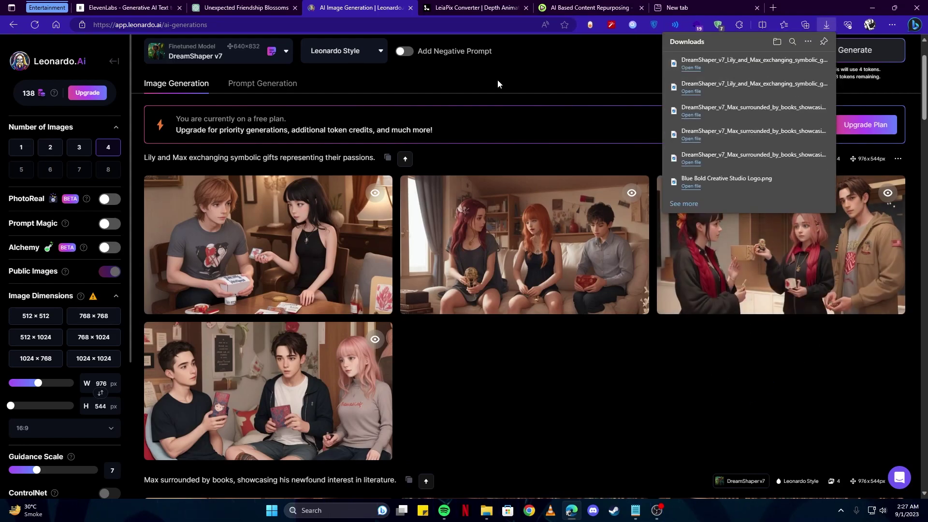
{"action": "left_click", "coordinate": [477, 8]}
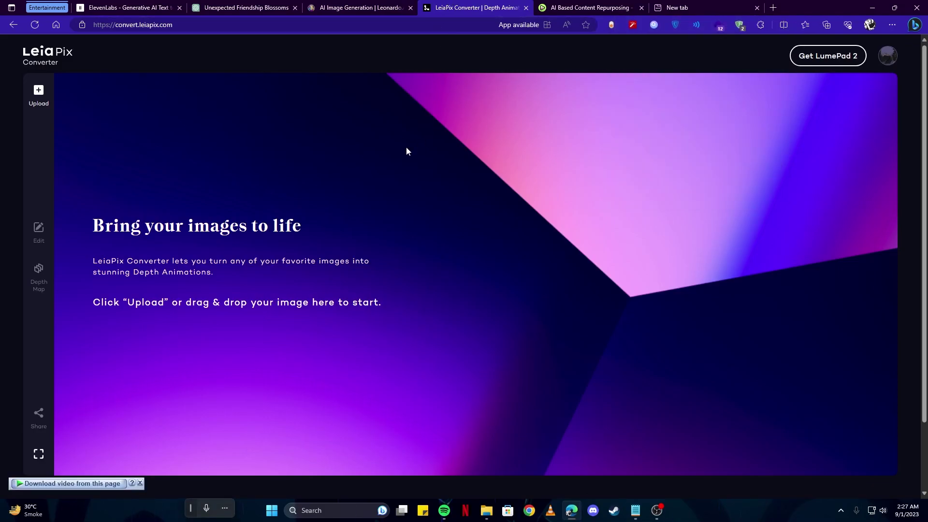
- Upload the first Lily and Max gift image into LeiaPix
{"action": "left_click", "coordinate": [325, 146]}
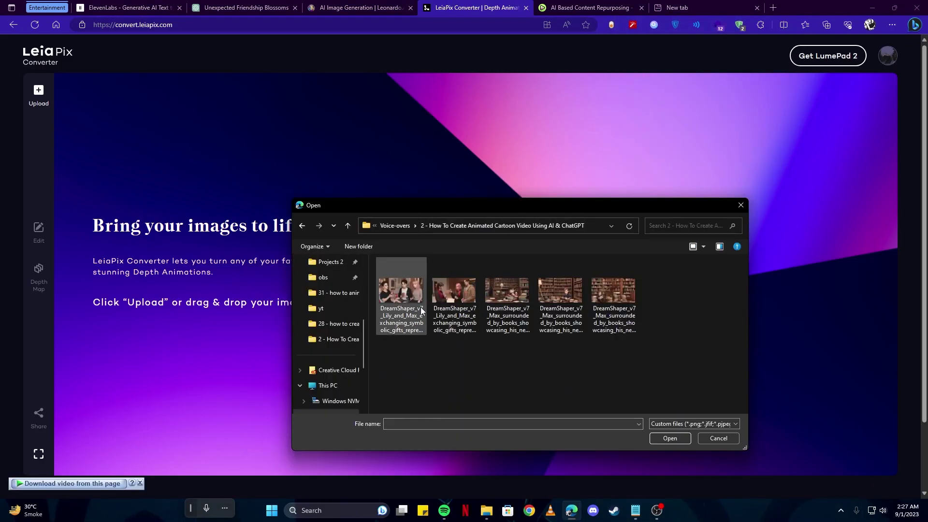
{"action": "left_click", "coordinate": [422, 310]}
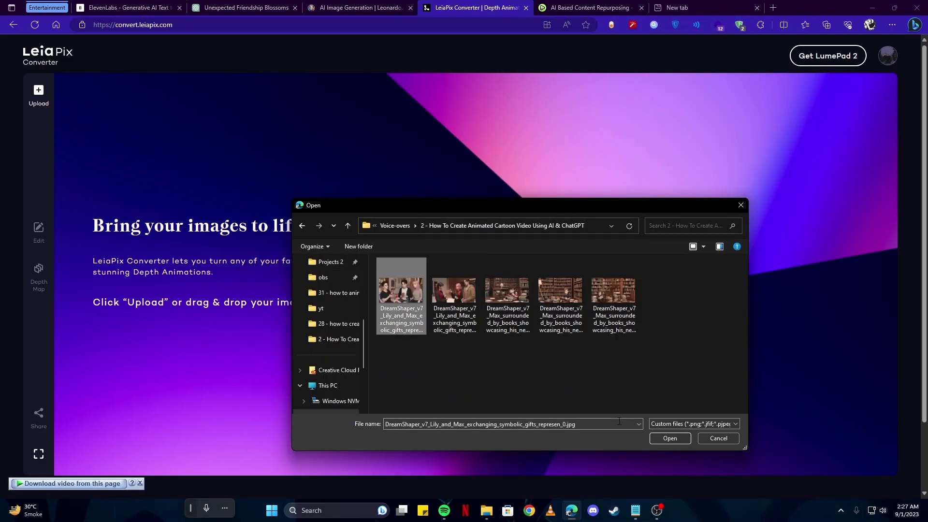
{"action": "left_click", "coordinate": [669, 438]}
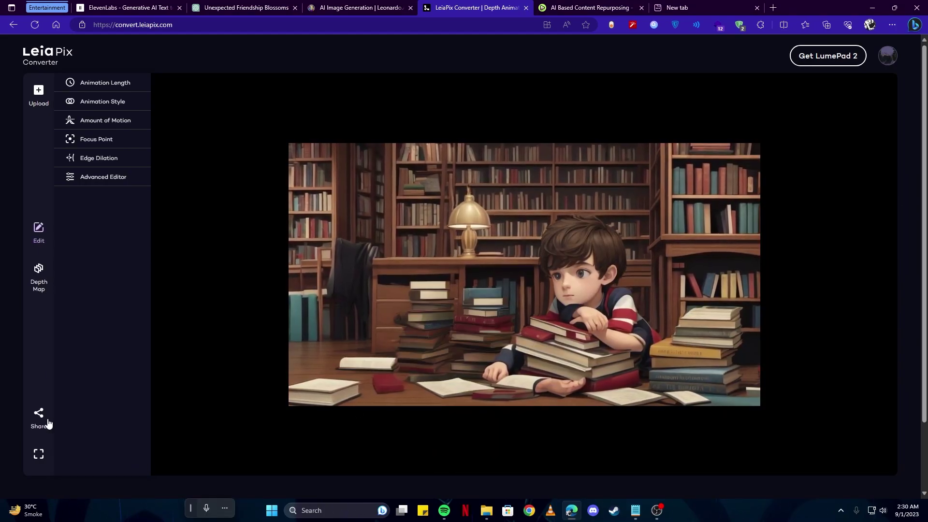
- Export the depth animation as 1.mp4, overwriting the old file, then upload the next image
{"action": "left_click", "coordinate": [47, 423]}
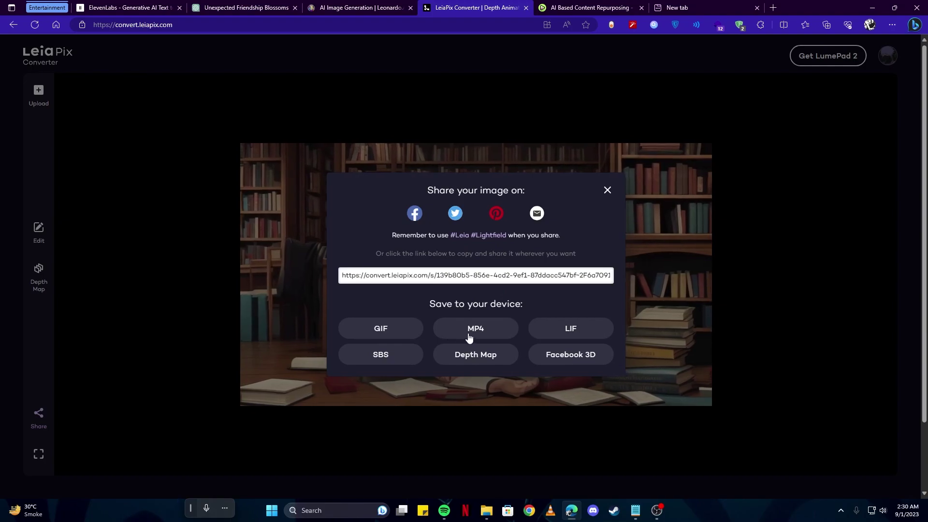
{"action": "left_click", "coordinate": [471, 334]}
{"action": "left_click", "coordinate": [483, 335]}
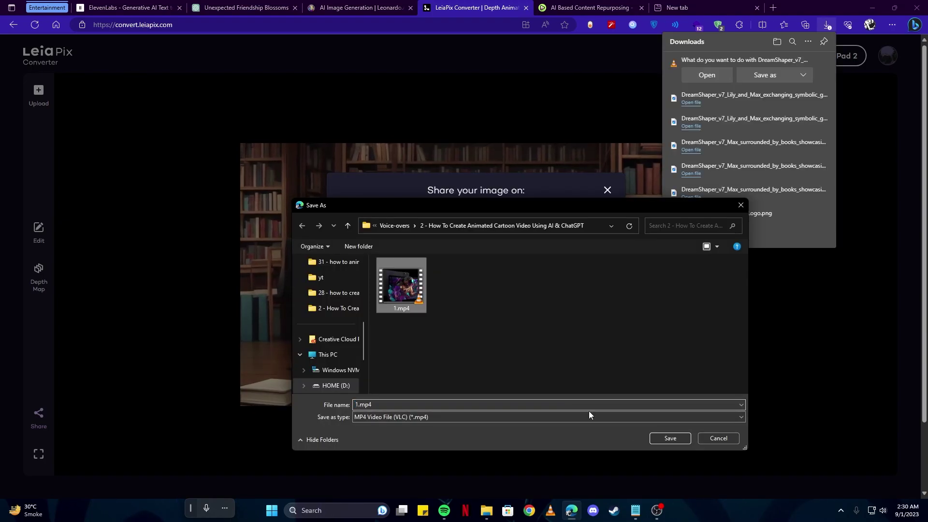
{"action": "left_click", "coordinate": [668, 438]}
{"action": "left_click", "coordinate": [522, 256]}
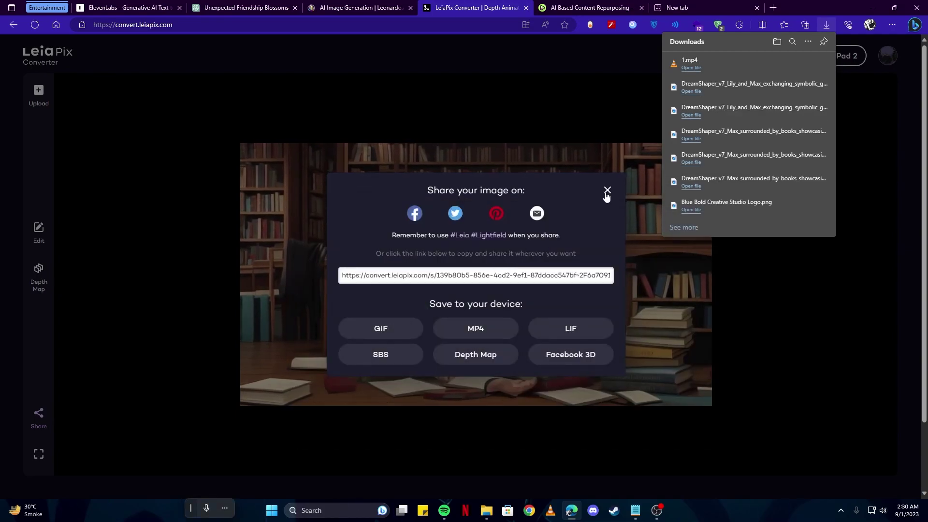
{"action": "left_click", "coordinate": [607, 190]}
{"action": "left_click", "coordinate": [33, 100]}
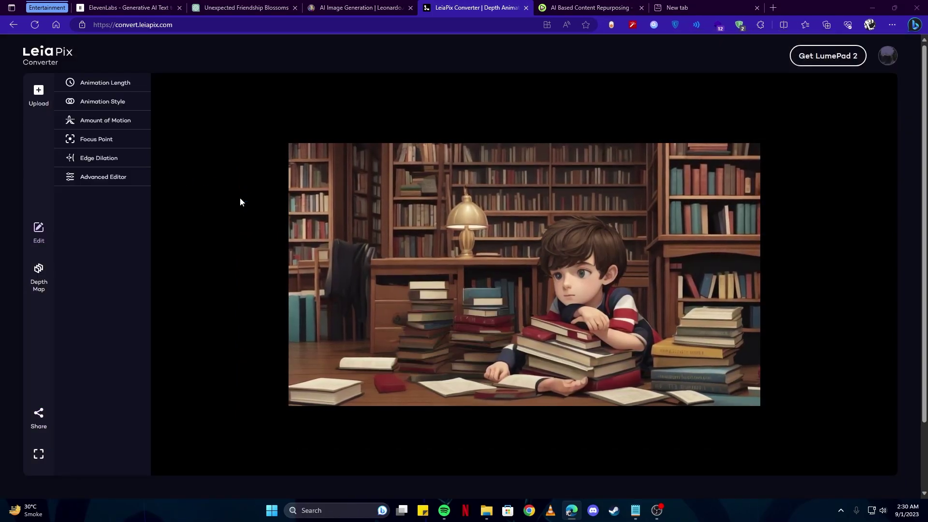
{"action": "double_click", "coordinate": [395, 302]}
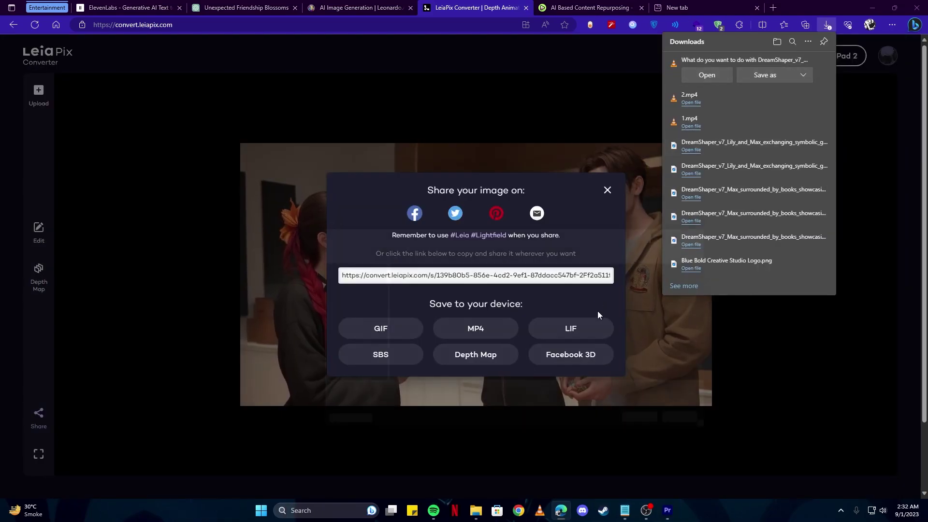
- Save the second animation as 2.mp4 and create a new Premiere Pro project
{"action": "left_click", "coordinate": [662, 441]}
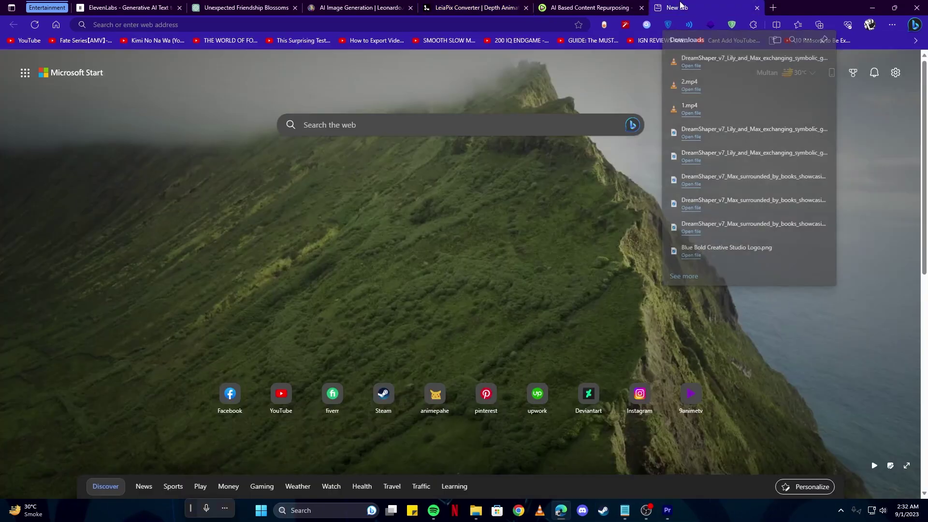
{"action": "left_click", "coordinate": [668, 510]}
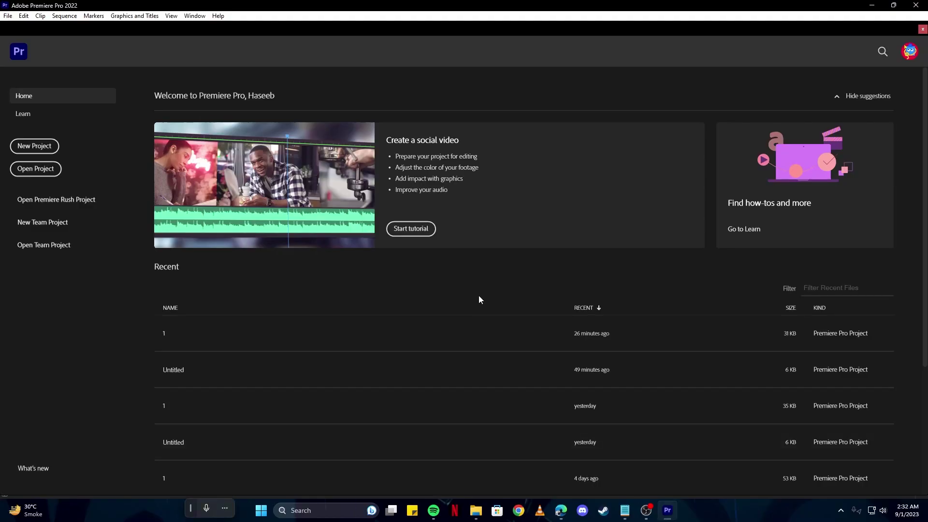
{"action": "left_click", "coordinate": [57, 145]}
{"action": "left_click", "coordinate": [566, 389]}
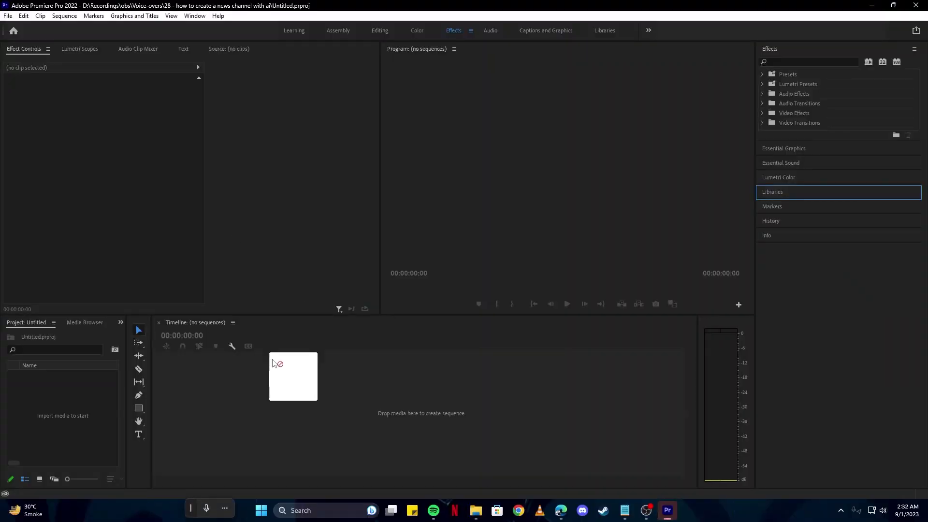
- Place 1.mp4, 2.mp4 and the Lily and Max clip in order on V1
{"action": "left_click_drag", "start_coordinate": [301, 245], "coordinate": [296, 423]}
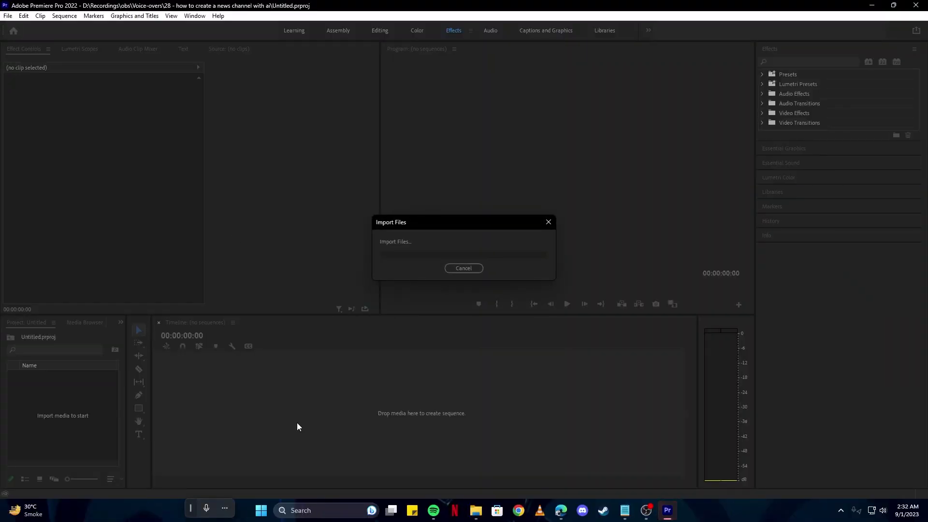
{"action": "left_click_drag", "start_coordinate": [315, 114], "coordinate": [488, 417]}
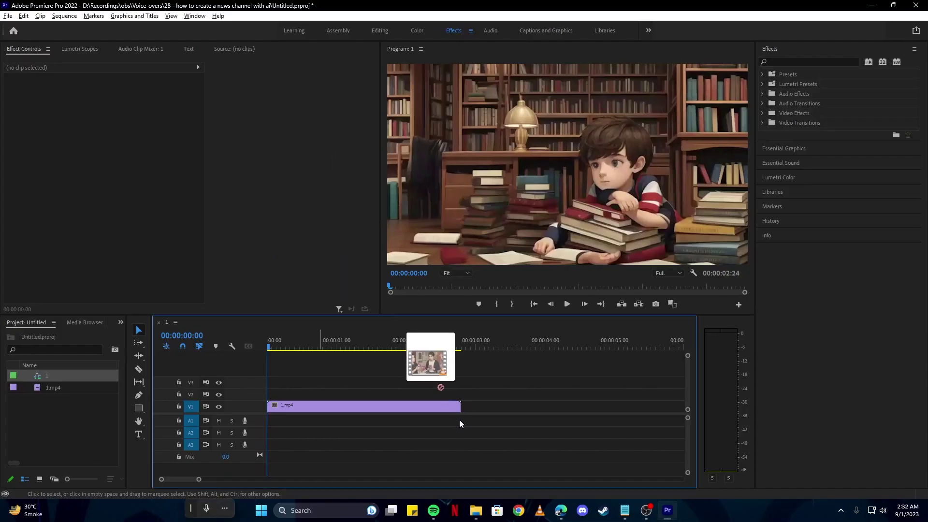
{"action": "left_click", "coordinate": [424, 406]}
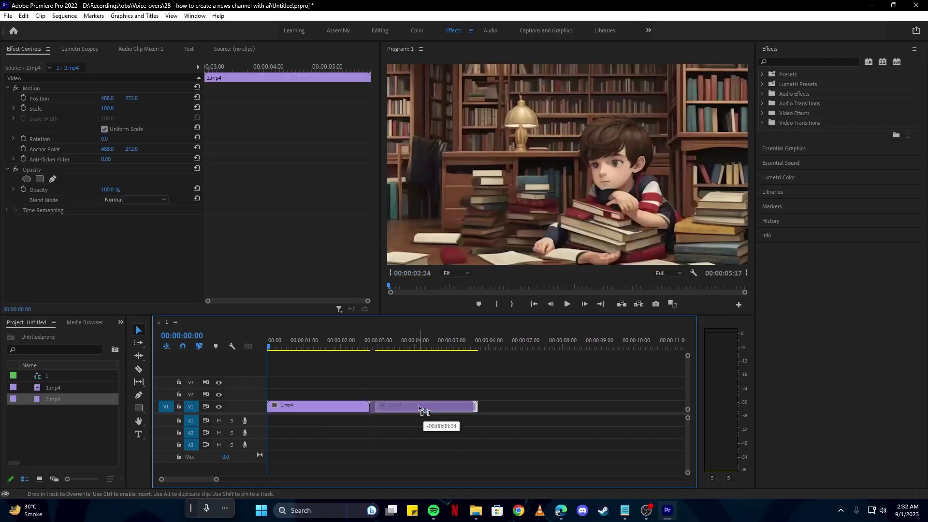
{"action": "key", "text": "alt+Tab"}
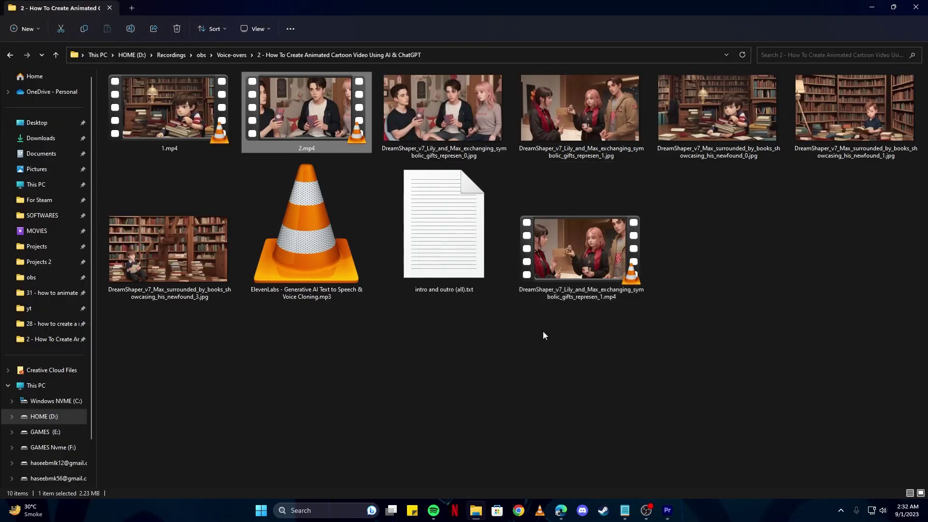
{"action": "mouse_move", "coordinate": [572, 257]}
{"action": "left_mouse_down"}
{"action": "mouse_move", "coordinate": [507, 408]}
{"action": "mouse_move", "coordinate": [505, 395]}
{"action": "left_mouse_up"}
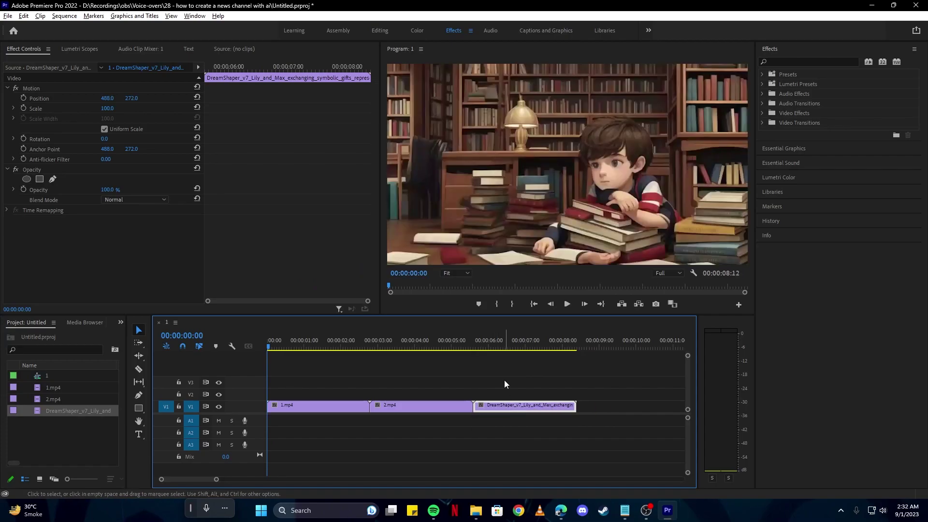
{"action": "key", "text": "alt+Tab"}
{"action": "left_click_drag", "start_coordinate": [309, 257], "coordinate": [596, 412]}
{"action": "key", "text": "alt+Tab"}
{"action": "key", "text": "alt+Tab"}
{"action": "key", "text": "alt+Tab"}
- Drop the ElevenLabs voice-over onto audio track A1
{"action": "mouse_move", "coordinate": [307, 187]}
{"action": "left_mouse_down"}
{"action": "mouse_move", "coordinate": [515, 426]}
{"action": "mouse_move", "coordinate": [302, 427]}
{"action": "left_mouse_up"}
{"action": "key", "text": "minus"}
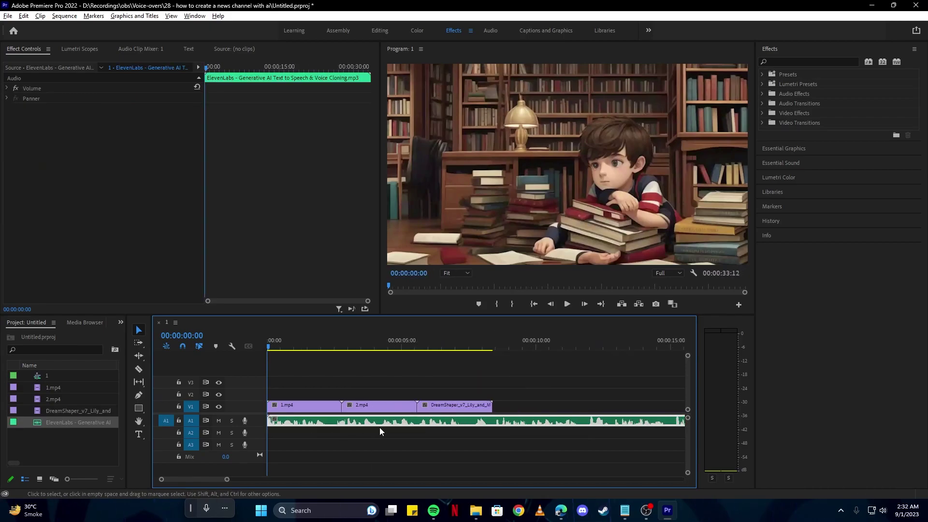
{"action": "key", "text": "minus"}
{"action": "key", "text": "minus"}
- Nest the selected video clips into Nested Sequence 01
{"action": "mouse_move", "coordinate": [376, 378]}
{"action": "left_mouse_down"}
{"action": "mouse_move", "coordinate": [282, 395]}
{"action": "mouse_move", "coordinate": [280, 408]}
{"action": "left_mouse_up"}
{"action": "right_click", "coordinate": [280, 408]}
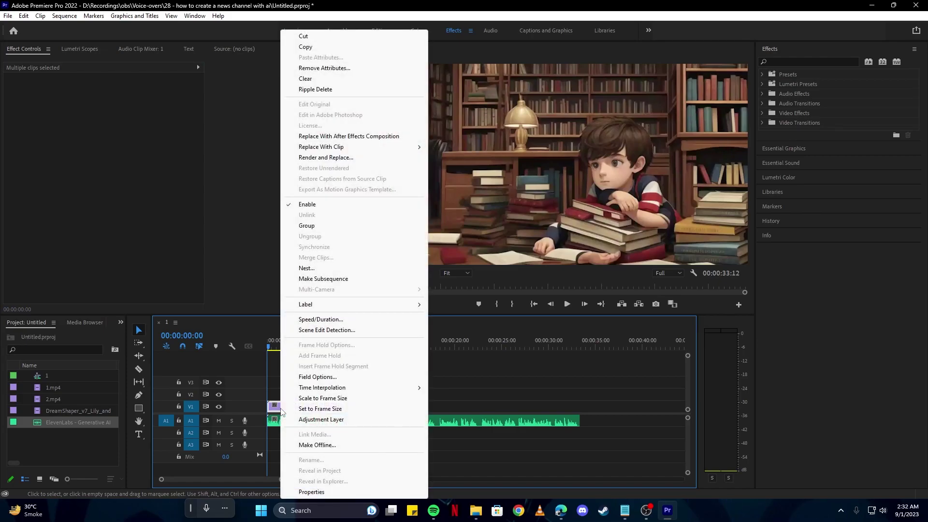
{"action": "left_click", "coordinate": [307, 267]}
{"action": "left_click", "coordinate": [434, 263]}
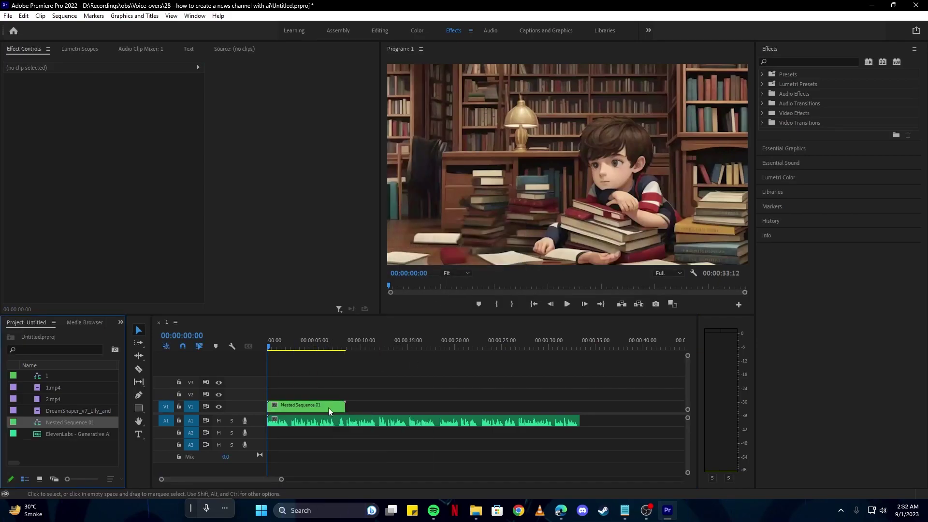
- Alt-drag copies of the nested sequence along V1 to cover the narration, then play it back
{"action": "left_click_drag", "start_coordinate": [303, 405], "coordinate": [390, 407]}
{"action": "left_click", "coordinate": [442, 408]}
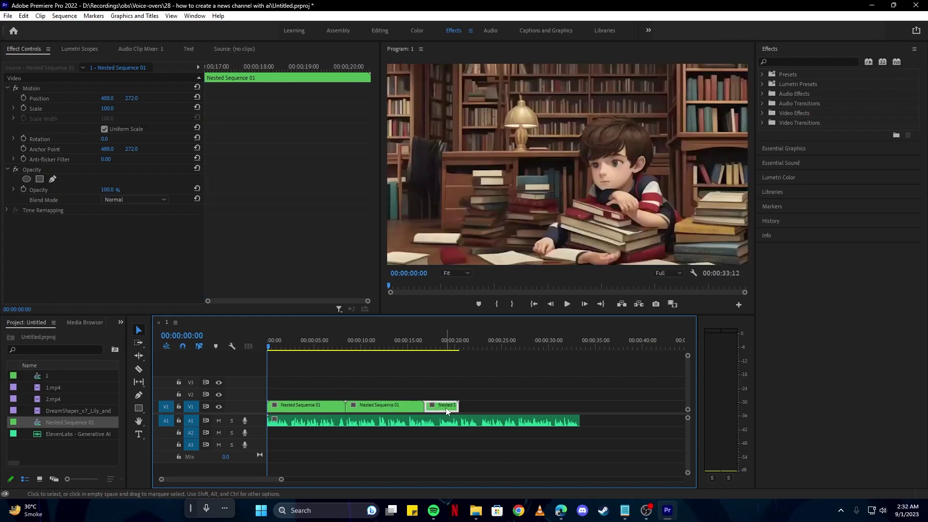
{"action": "left_click_drag", "start_coordinate": [447, 408], "coordinate": [532, 415]}
{"action": "key", "text": "space"}
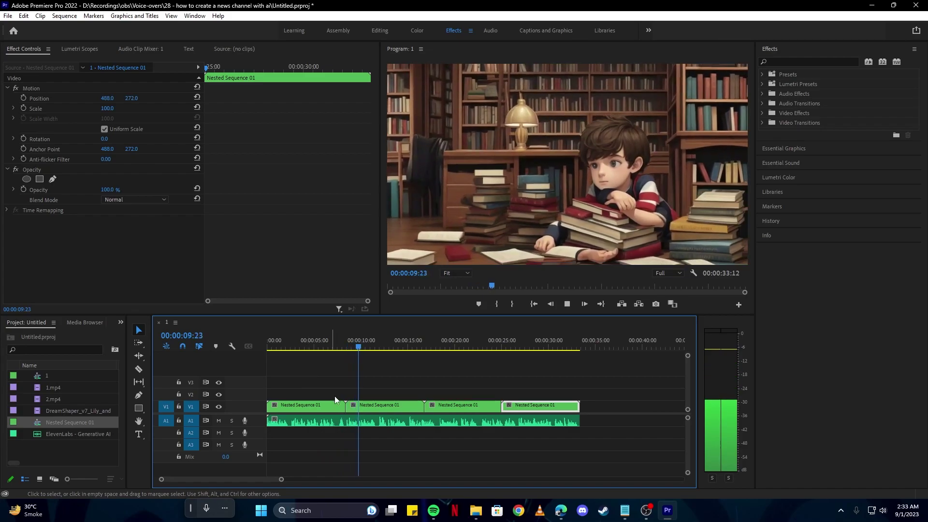
- Stop the preview and export the sequence as f.mp4 via Export Settings
{"action": "key", "text": "space"}
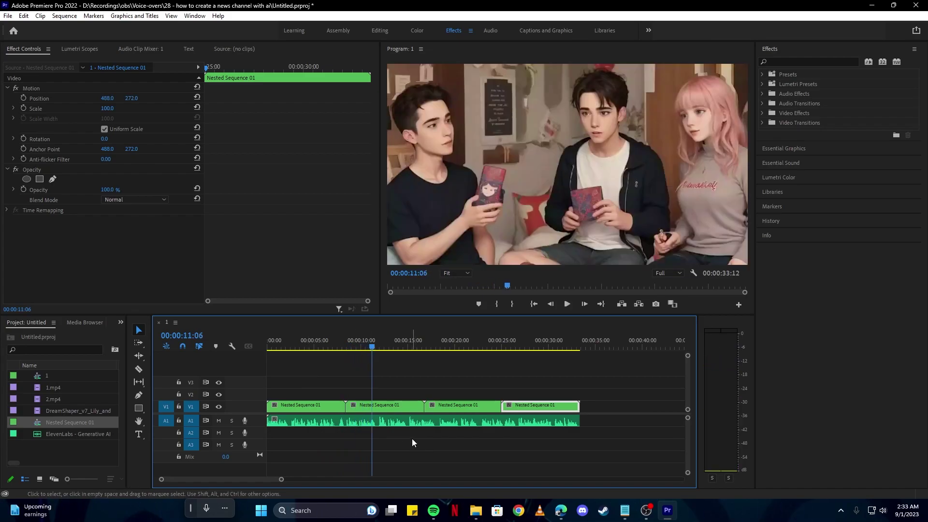
{"action": "key", "text": "ctrl+m"}
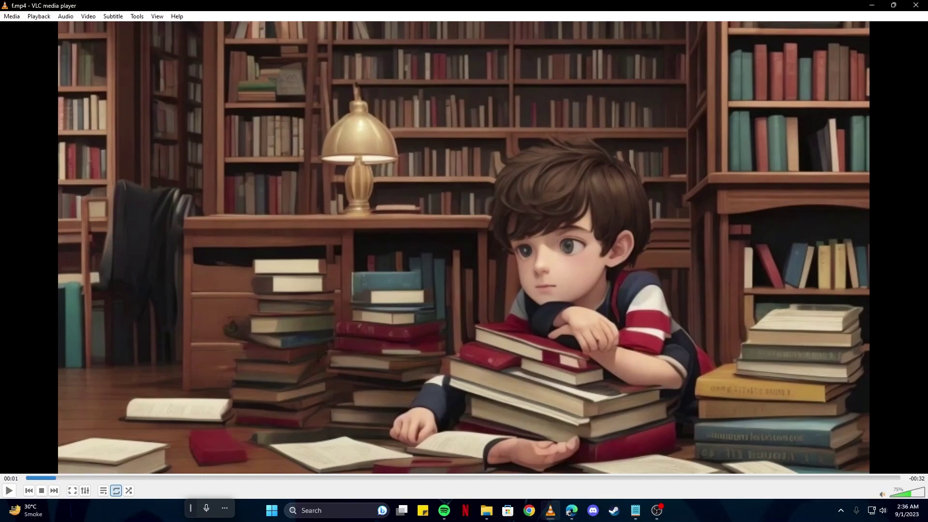
- Open VLC's context menu over the playing f.mp4 library-boy video
{"action": "right_click", "coordinate": [646, 453]}
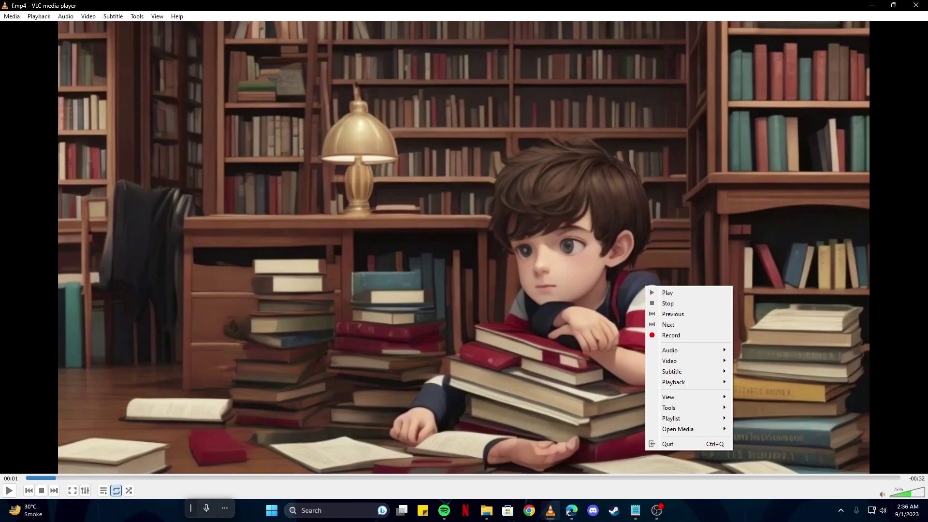